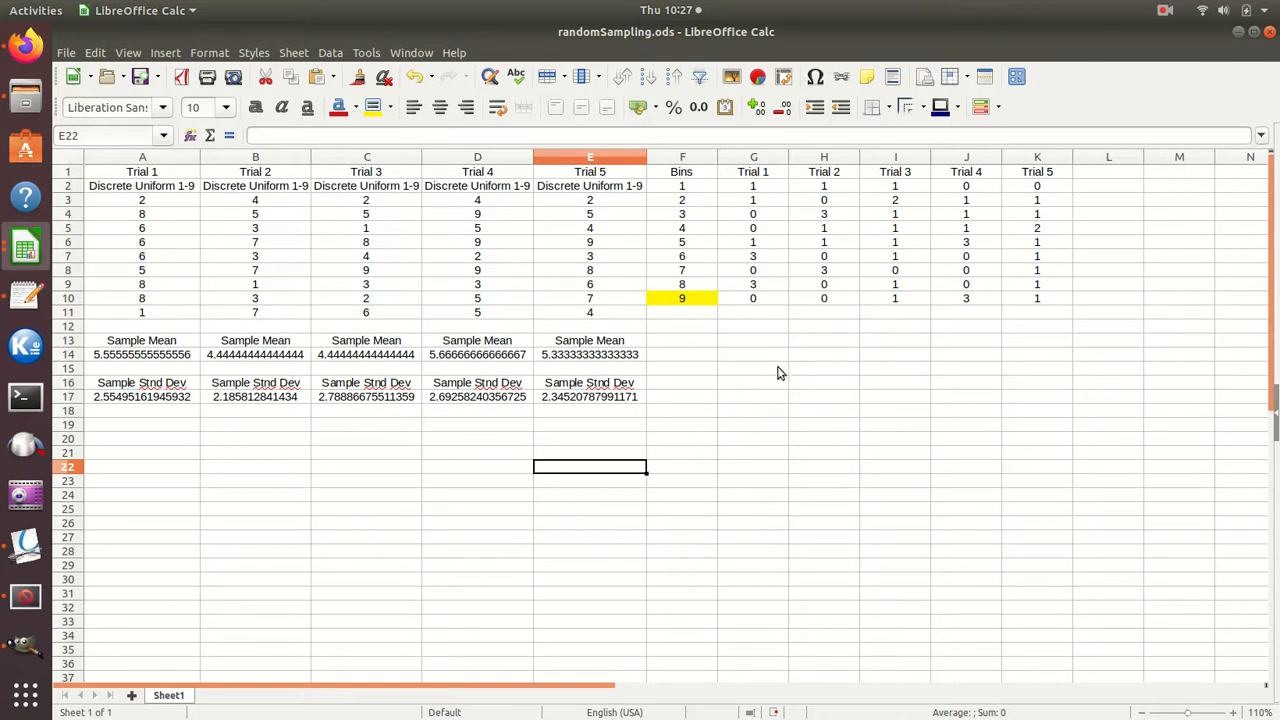
- Insert a normal column chart of the Trial 1 bin frequencies in G1:G10
{"action": "left_click_drag", "start_coordinate": [755, 177], "coordinate": [760, 300]}
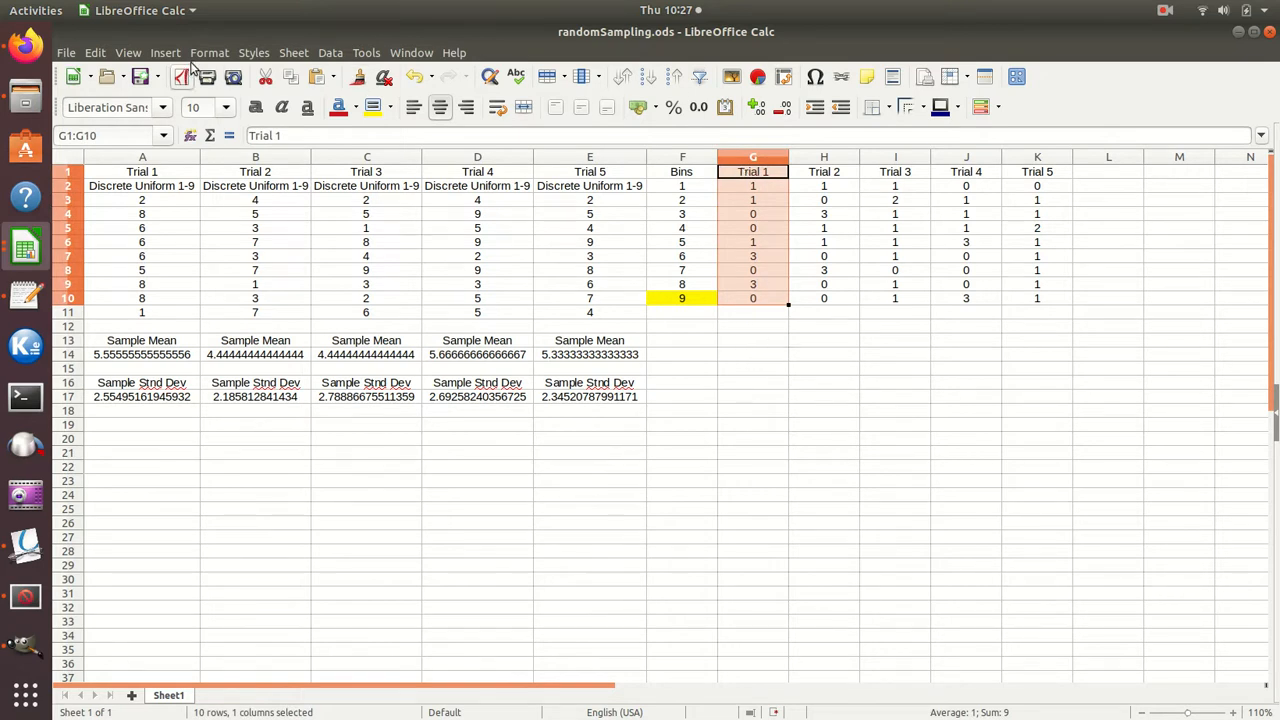
{"action": "left_click", "coordinate": [166, 53]}
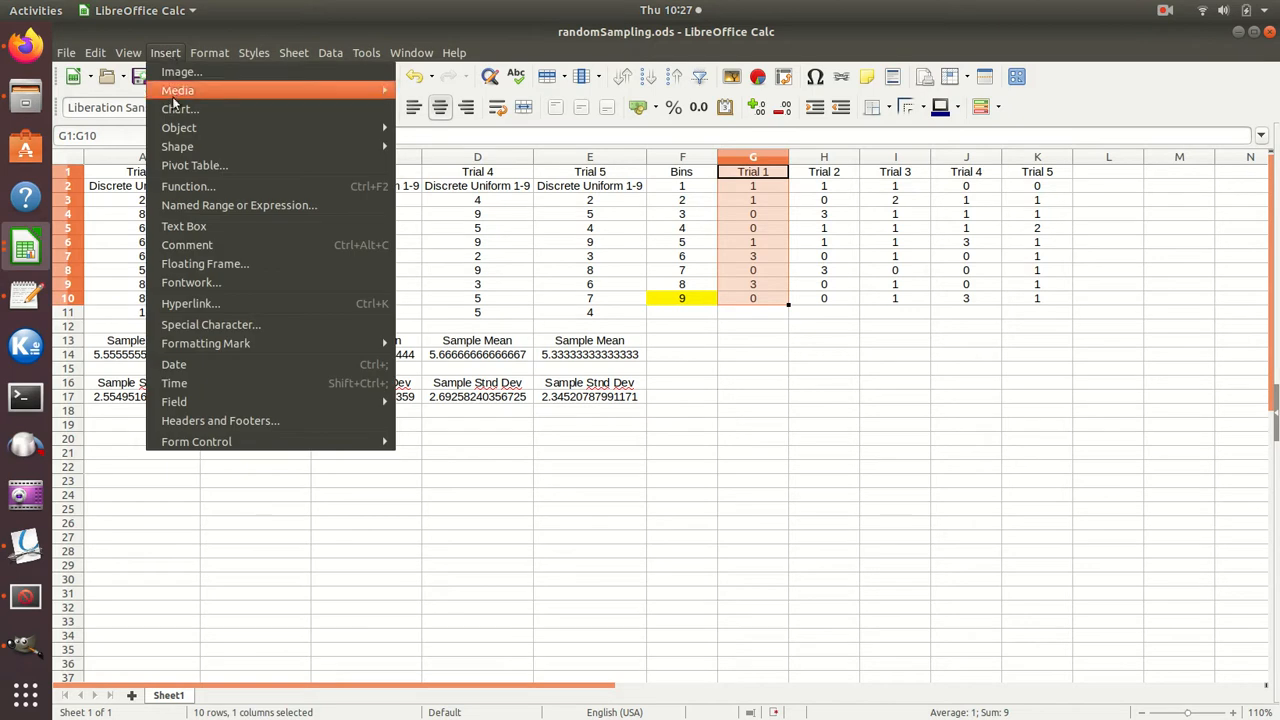
{"action": "left_click", "coordinate": [180, 110]}
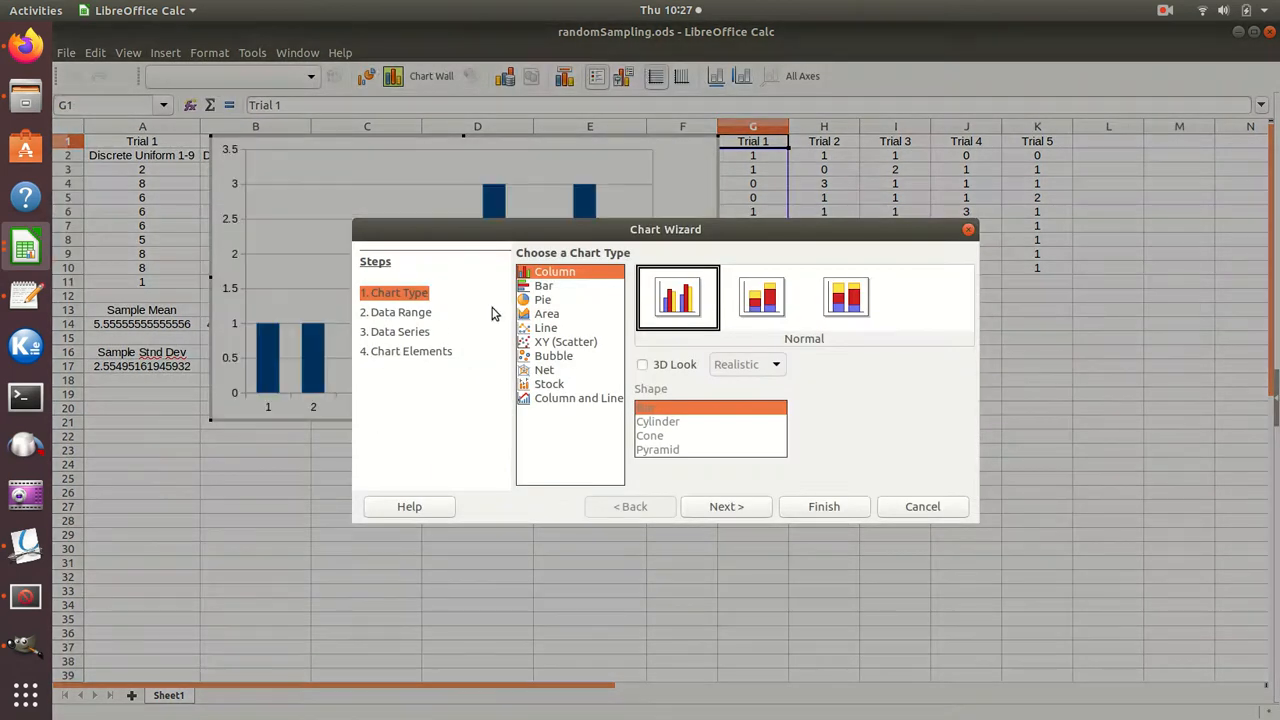
{"action": "left_click", "coordinate": [542, 287]}
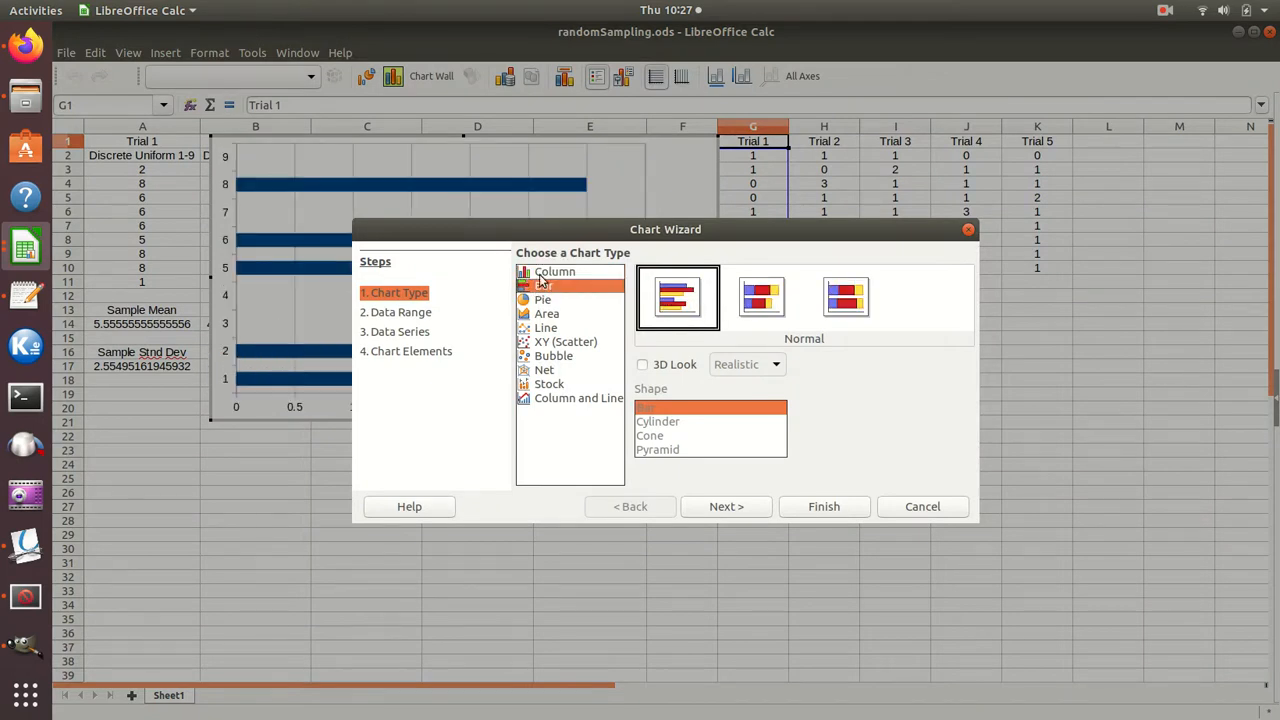
{"action": "left_click", "coordinate": [560, 272]}
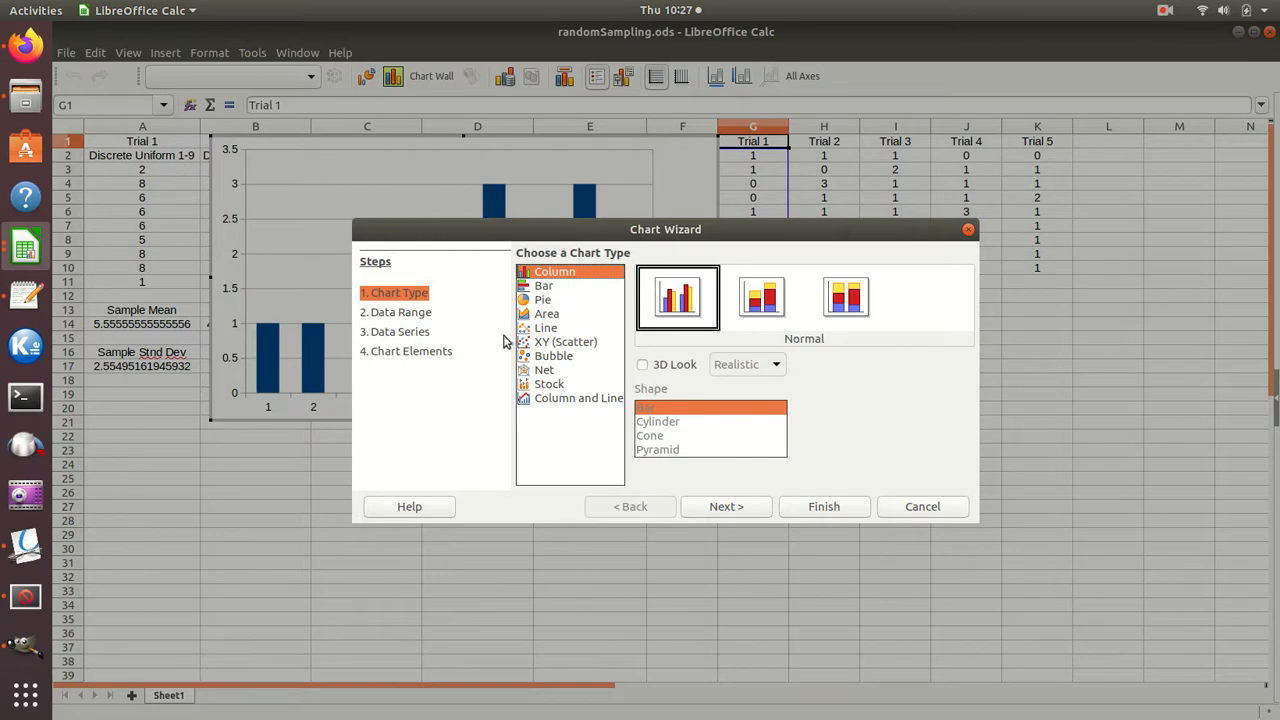
{"action": "left_click", "coordinate": [840, 507]}
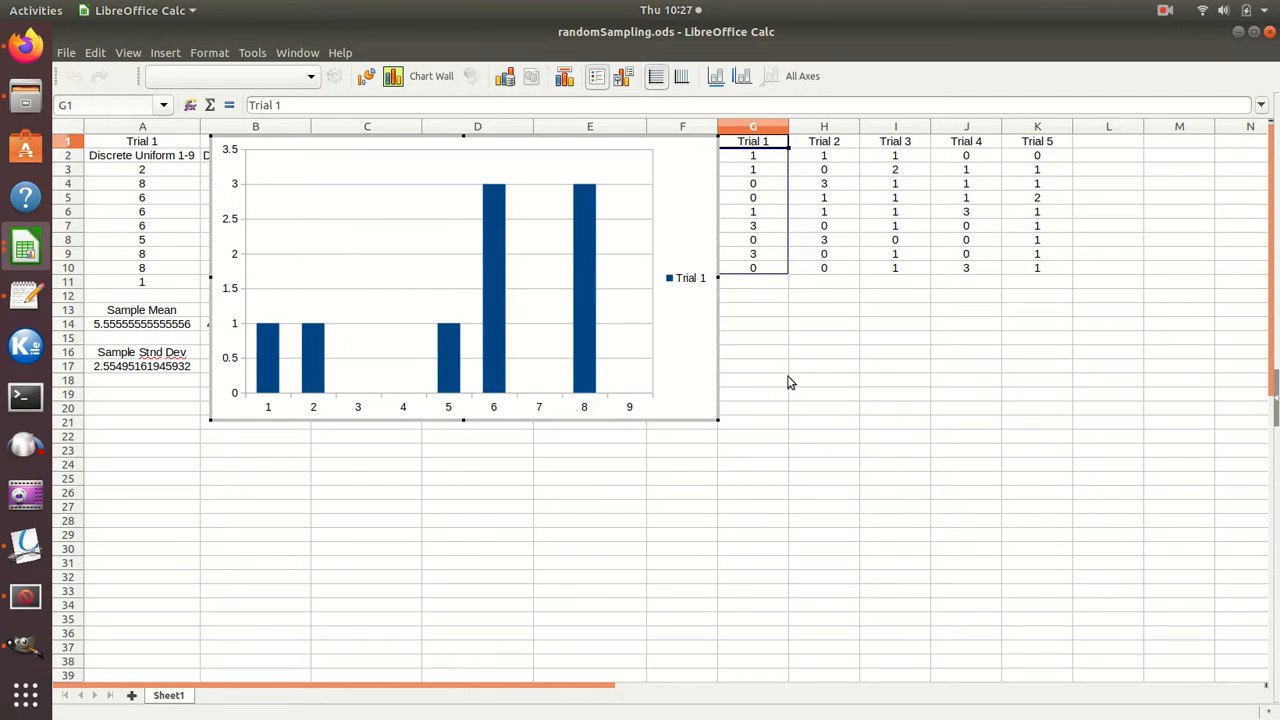
- Move the Trial 1 chart off the data to the empty area starting beside the Trial 5 frequencies, around column L
{"action": "left_click", "coordinate": [756, 329]}
{"action": "mouse_move", "coordinate": [654, 346]}
{"action": "left_mouse_down"}
{"action": "mouse_move", "coordinate": [580, 497]}
{"action": "mouse_move", "coordinate": [830, 480]}
{"action": "mouse_move", "coordinate": [1262, 400]}
{"action": "mouse_move", "coordinate": [1256, 338]}
{"action": "mouse_move", "coordinate": [1119, 273]}
{"action": "mouse_move", "coordinate": [552, 251]}
{"action": "left_mouse_up"}
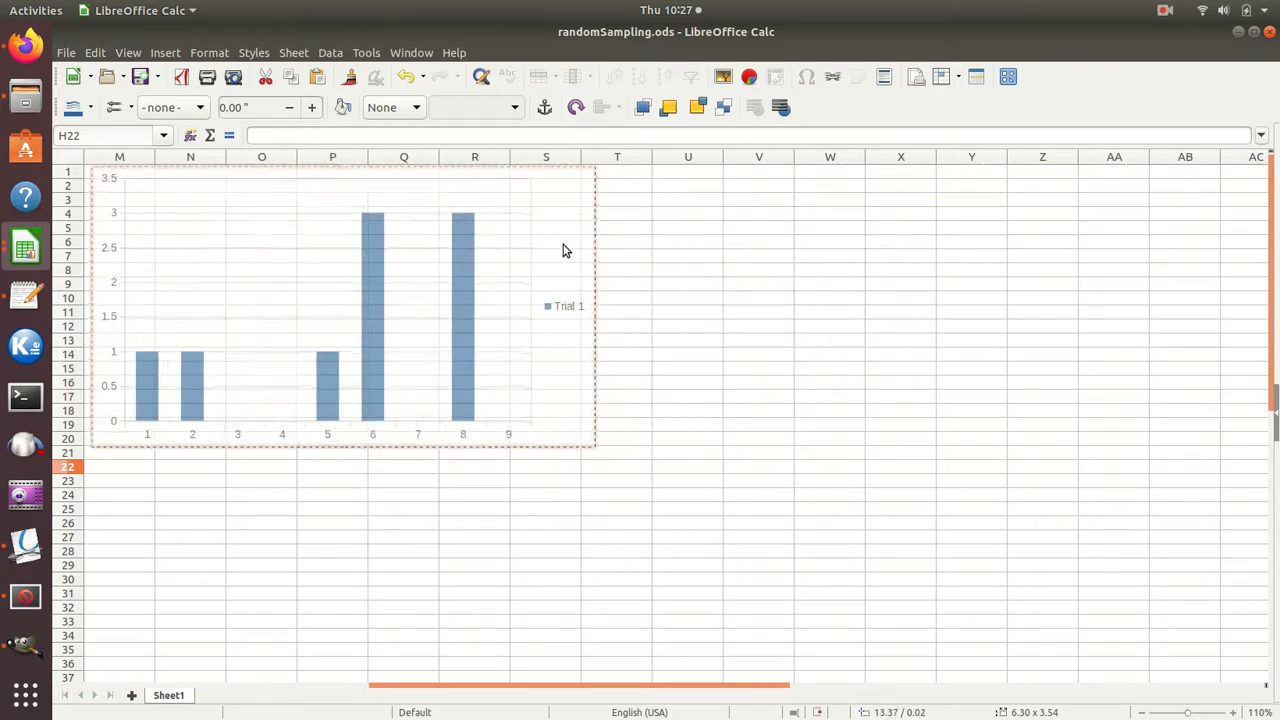
{"action": "left_click_drag", "start_coordinate": [642, 686], "coordinate": [478, 688]}
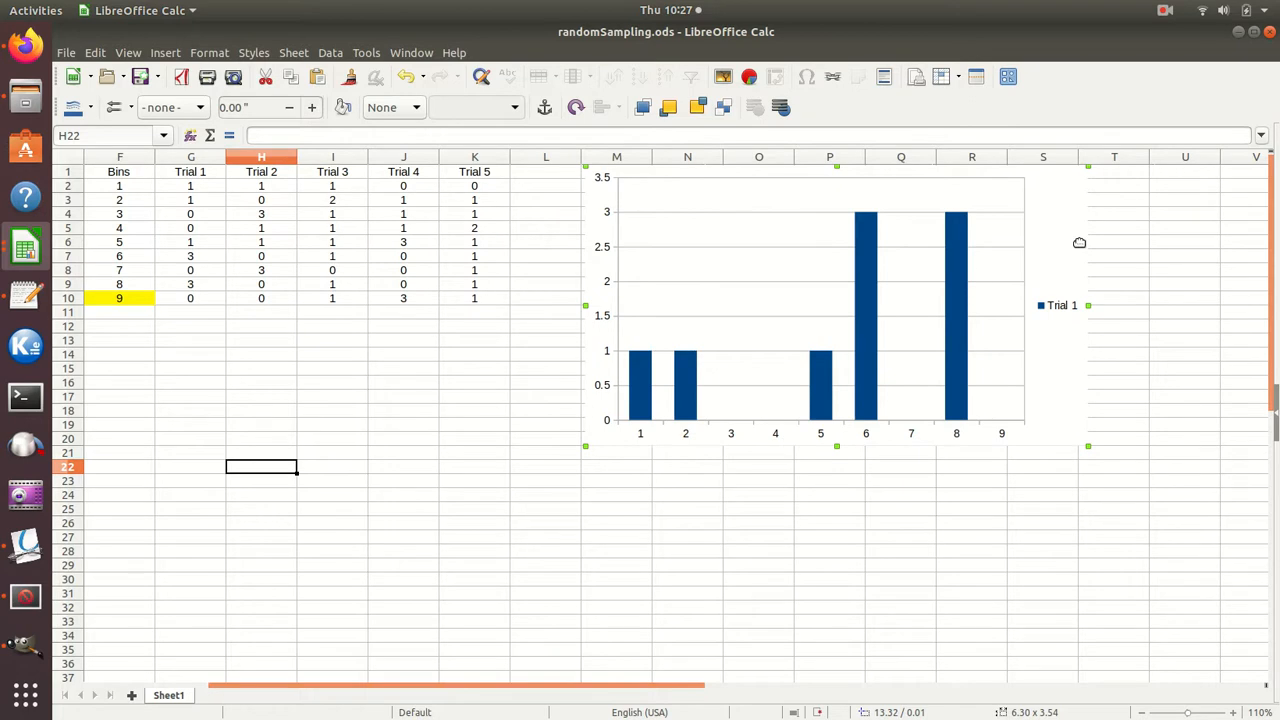
{"action": "left_click_drag", "start_coordinate": [1063, 240], "coordinate": [1007, 262]}
- Insert a normal column chart of the Trial 2 frequencies in H1:H10 and place it directly below the Trial 1 chart
{"action": "left_click_drag", "start_coordinate": [376, 693], "coordinate": [286, 691]}
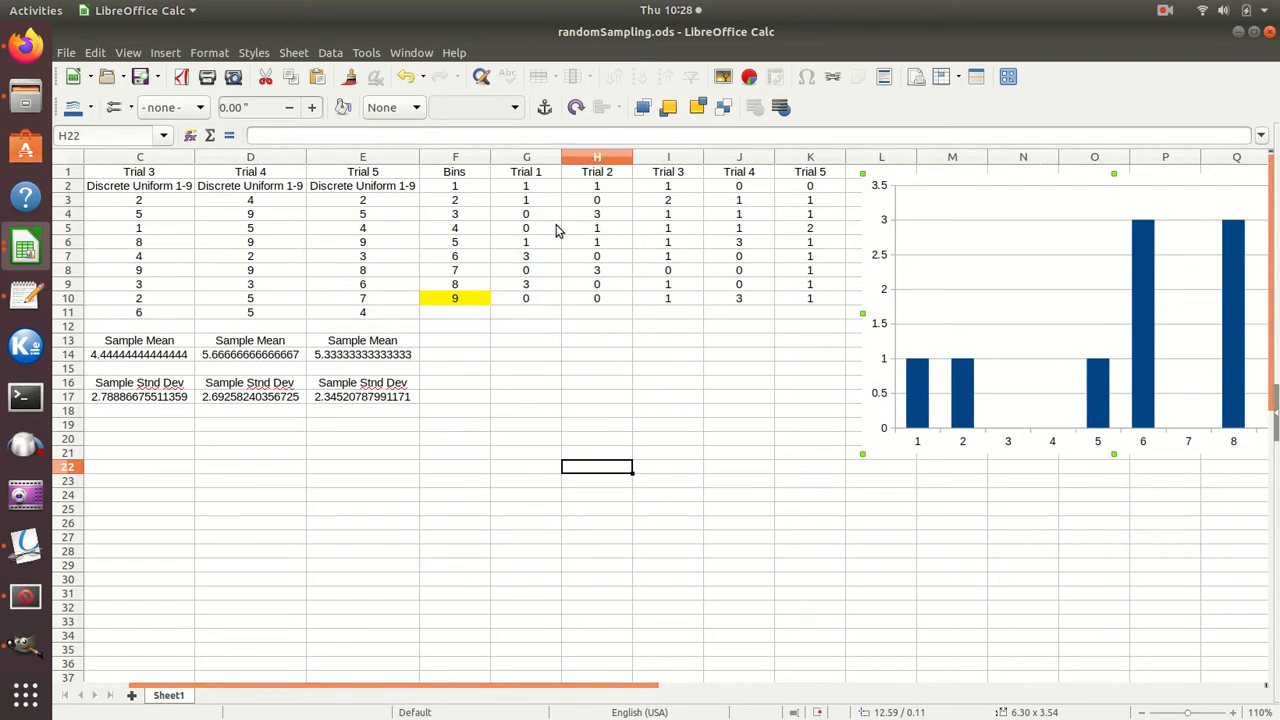
{"action": "left_click_drag", "start_coordinate": [597, 177], "coordinate": [597, 303]}
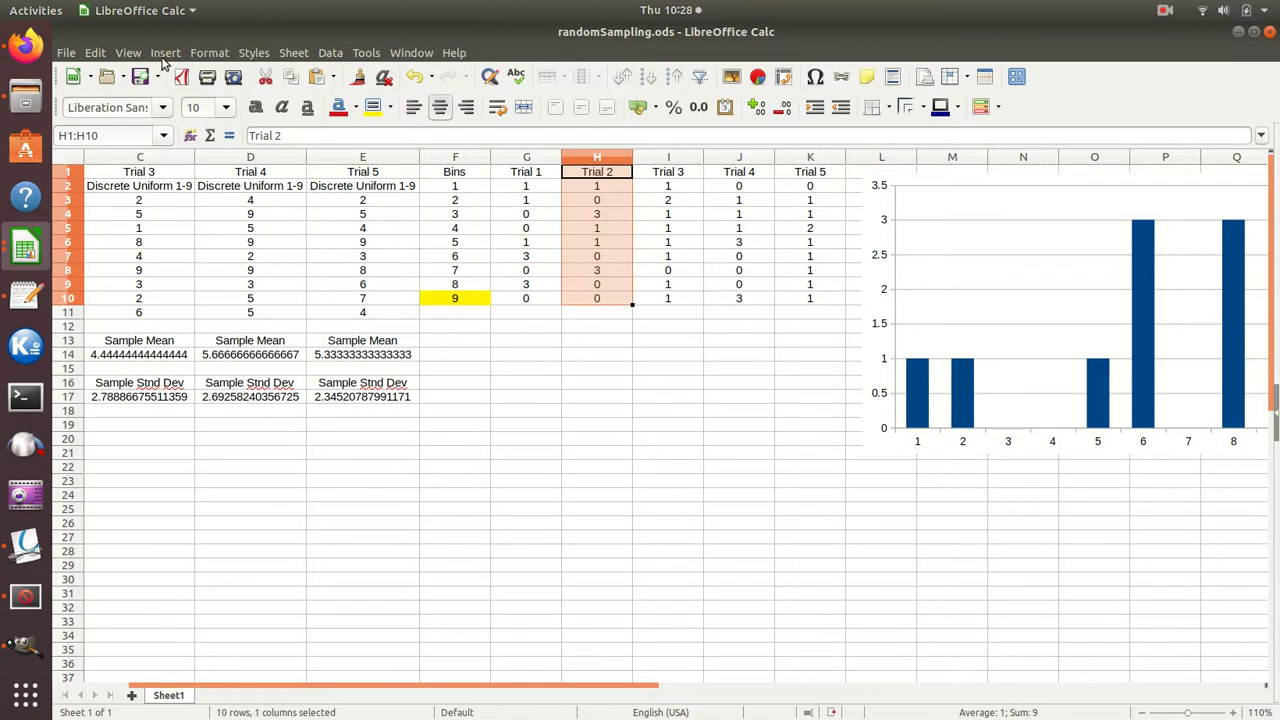
{"action": "left_click", "coordinate": [165, 55]}
{"action": "key", "text": "Escape"}
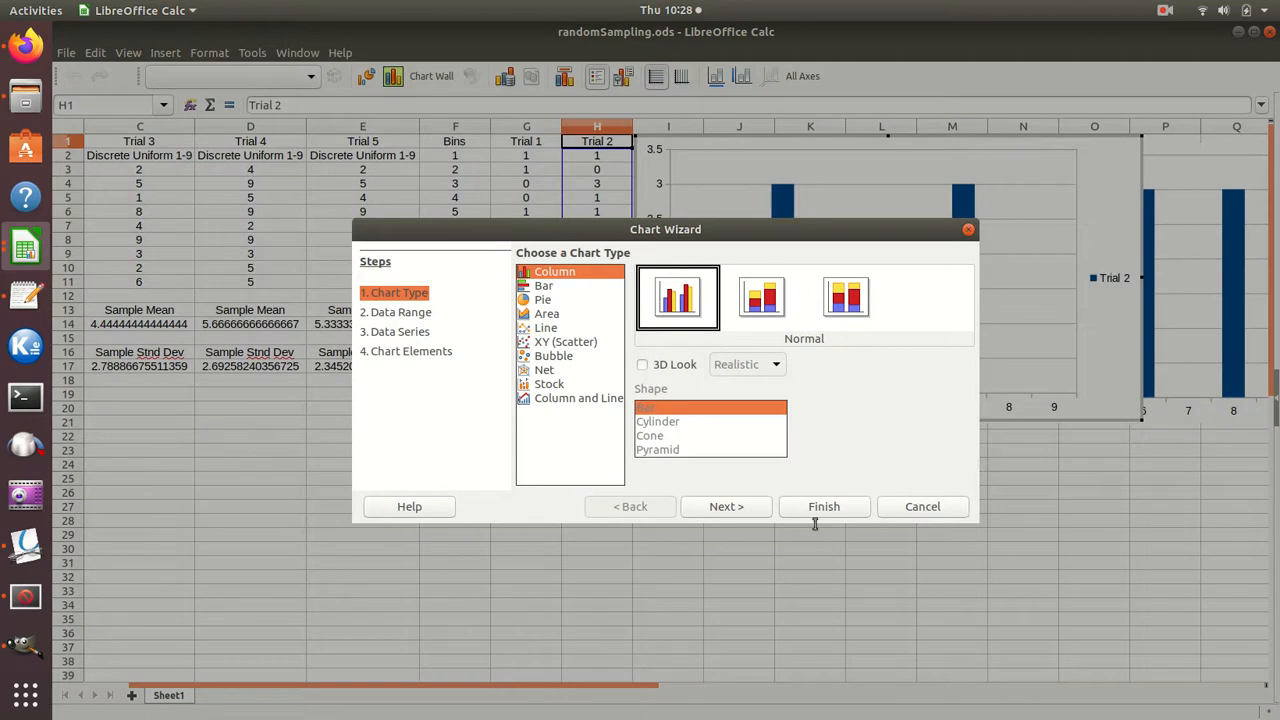
{"action": "left_click", "coordinate": [820, 507]}
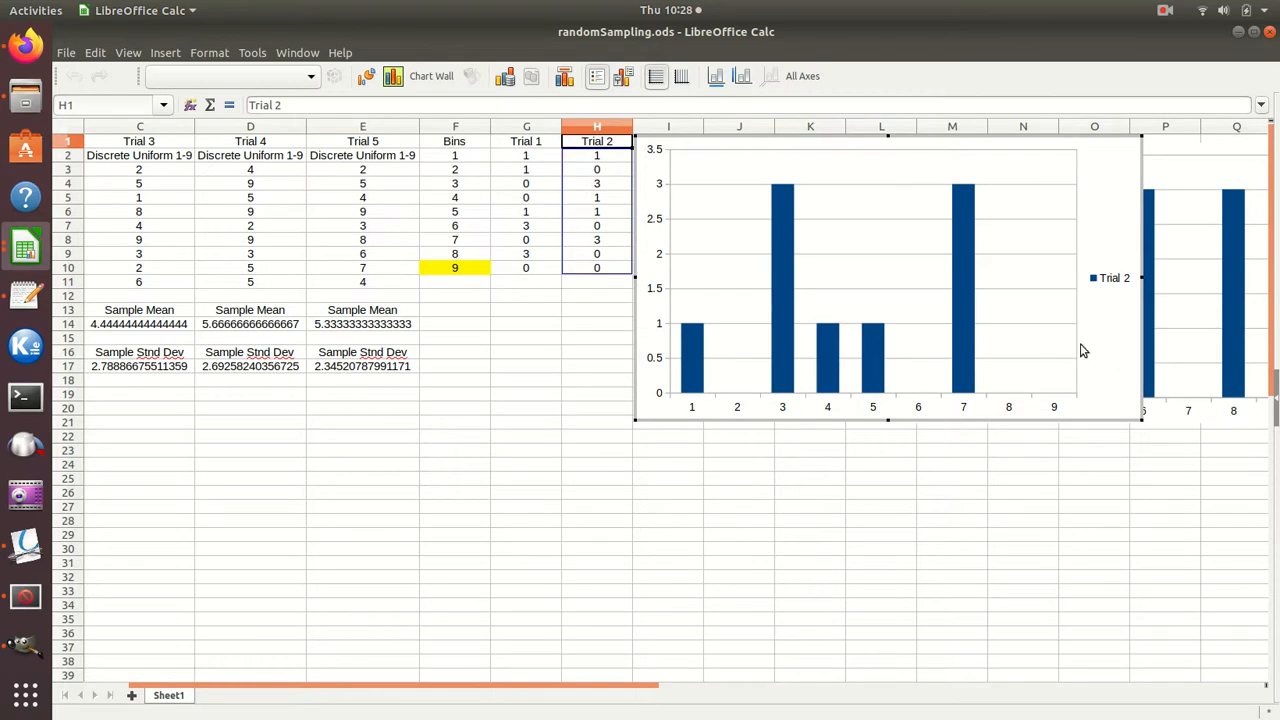
{"action": "key", "text": "Escape"}
{"action": "mouse_move", "coordinate": [1103, 363]}
{"action": "left_mouse_down"}
{"action": "mouse_move", "coordinate": [1158, 563]}
{"action": "mouse_move", "coordinate": [1262, 565]}
{"action": "mouse_move", "coordinate": [1266, 591]}
{"action": "mouse_move", "coordinate": [423, 620]}
{"action": "mouse_move", "coordinate": [498, 660]}
{"action": "left_mouse_up"}
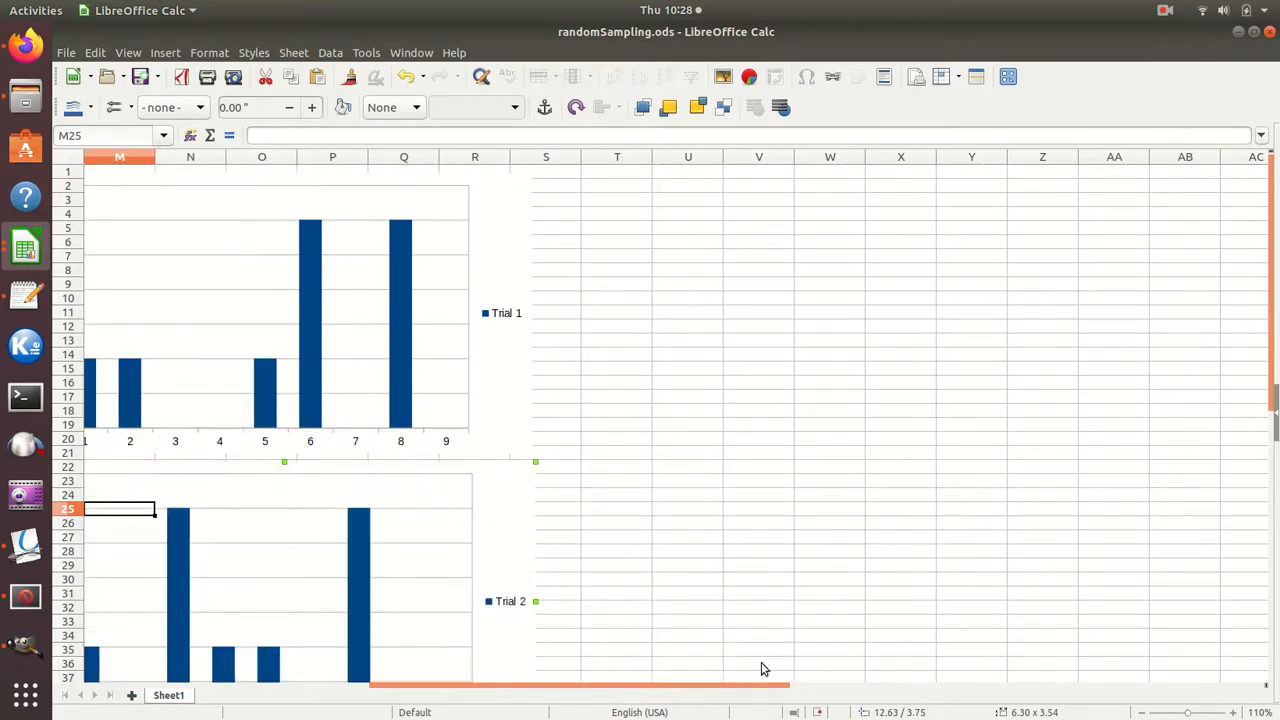
- Insert a normal column chart of the Trial 3 frequencies in I1:I10 and place it directly below the Trial 2 chart
{"action": "left_click_drag", "start_coordinate": [771, 690], "coordinate": [518, 680]}
{"action": "left_click_drag", "start_coordinate": [688, 174], "coordinate": [663, 305]}
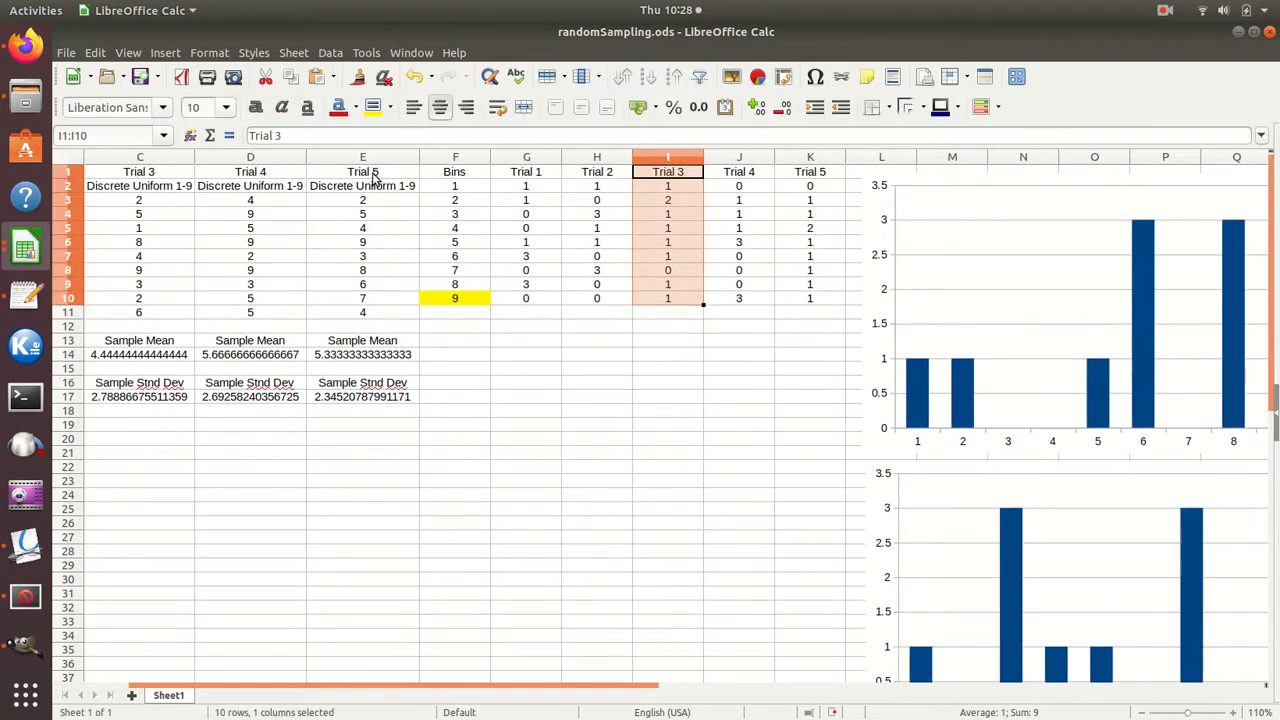
{"action": "left_click", "coordinate": [168, 56]}
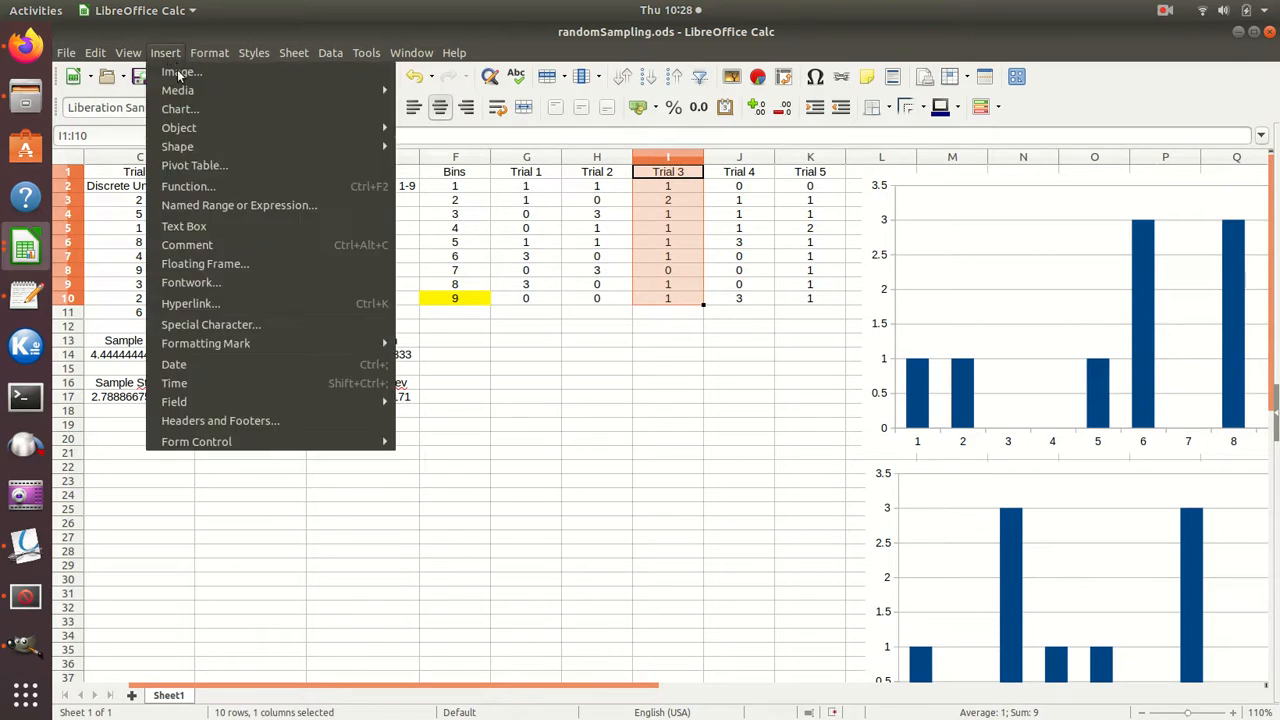
{"action": "left_click", "coordinate": [200, 112]}
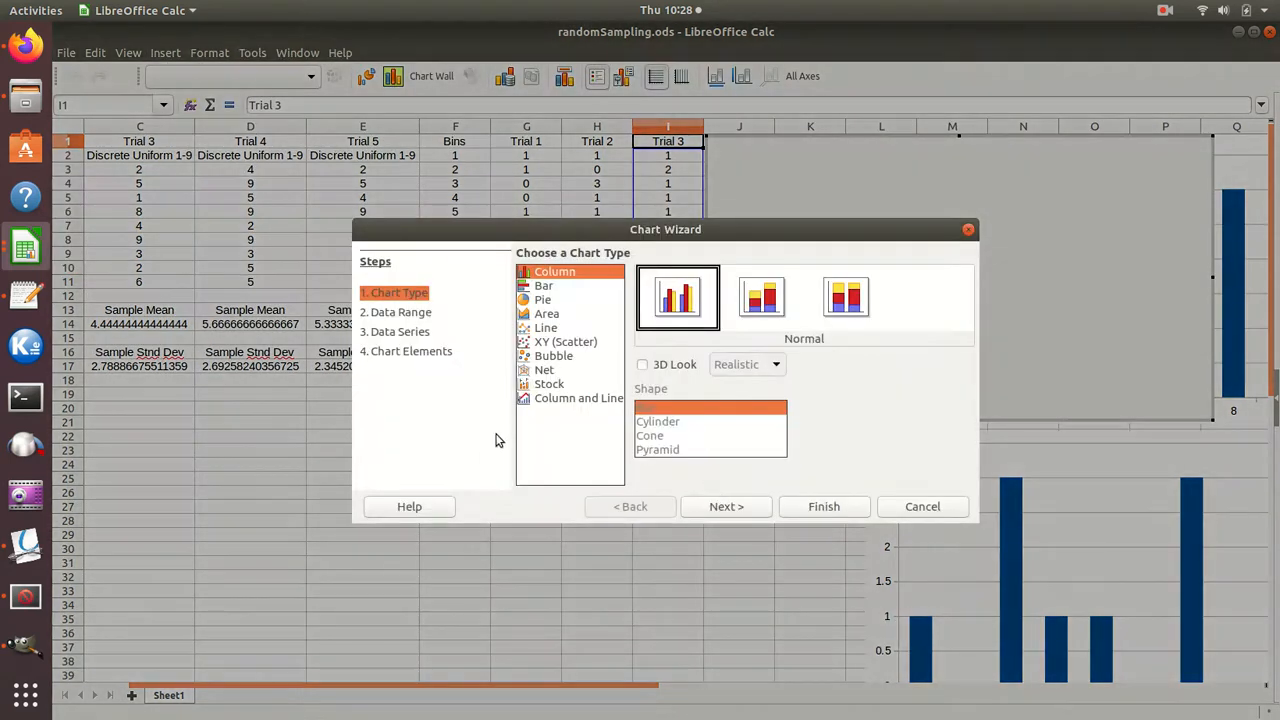
{"action": "left_click", "coordinate": [829, 510]}
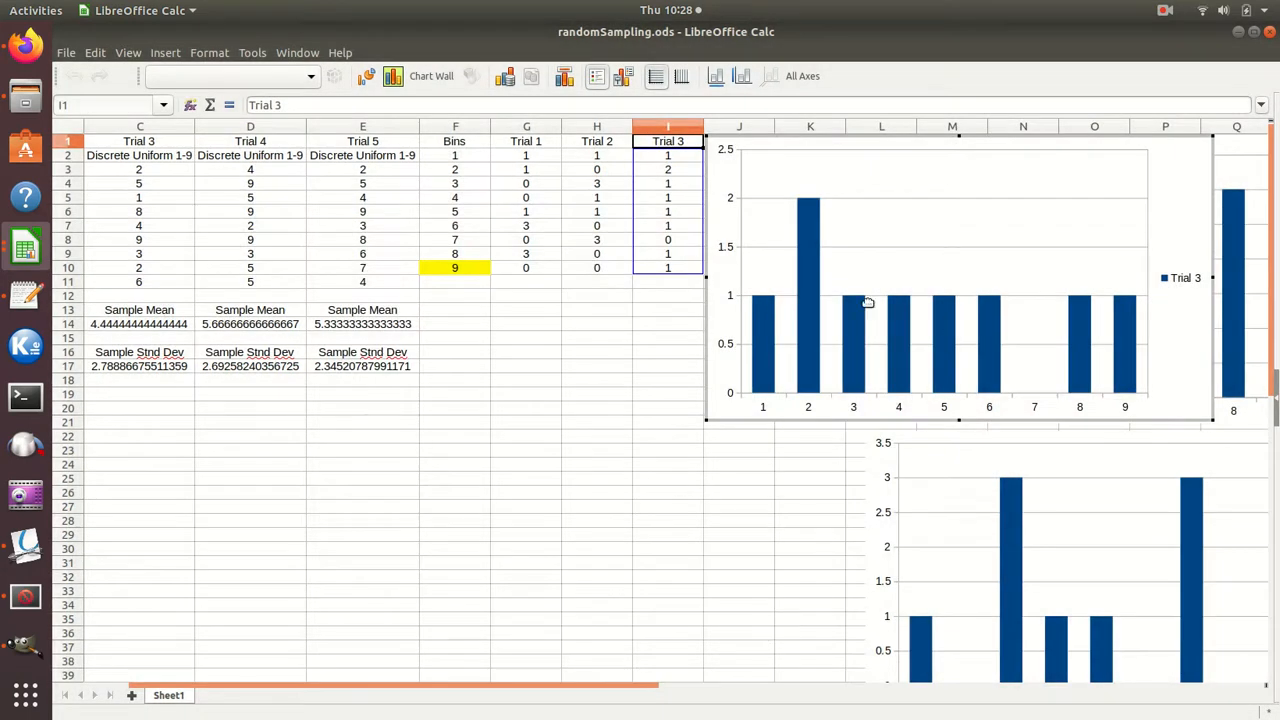
{"action": "key", "text": "Escape"}
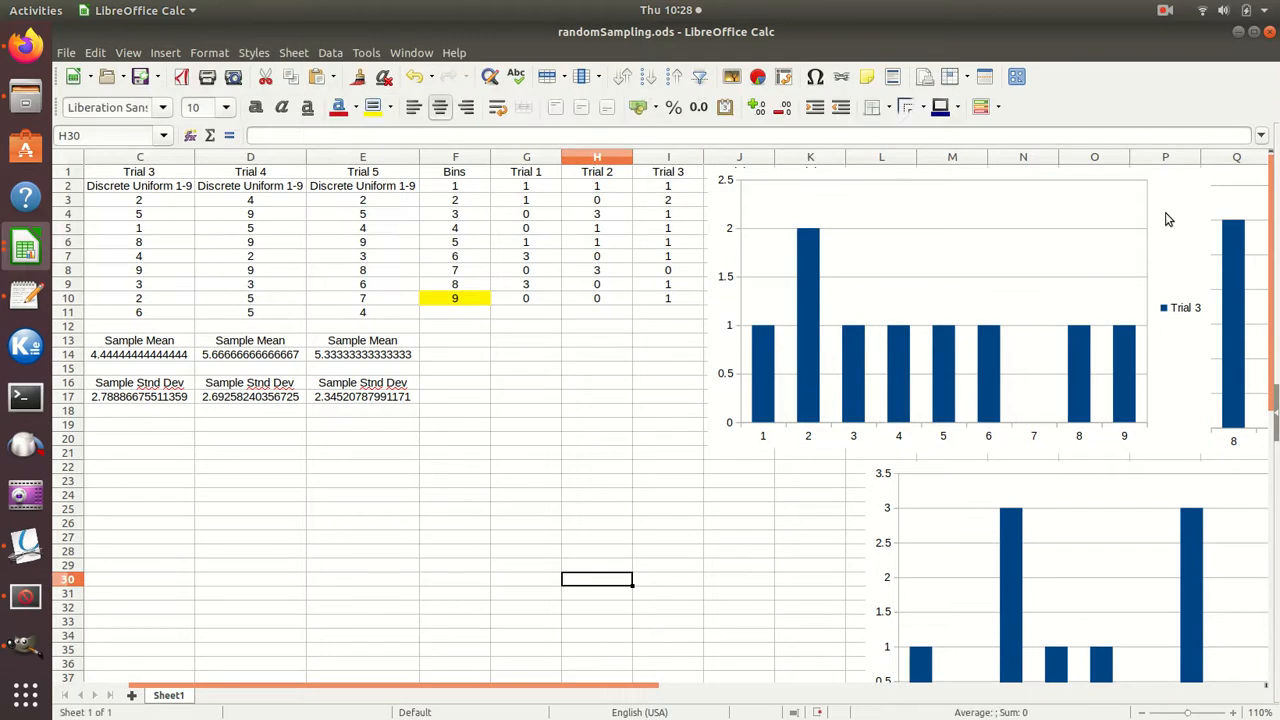
{"action": "mouse_move", "coordinate": [1172, 220]}
{"action": "left_mouse_down"}
{"action": "mouse_move", "coordinate": [1178, 596]}
{"action": "mouse_move", "coordinate": [1272, 685]}
{"action": "mouse_move", "coordinate": [791, 669]}
{"action": "mouse_move", "coordinate": [906, 343]}
{"action": "mouse_move", "coordinate": [920, 369]}
{"action": "mouse_move", "coordinate": [914, 357]}
{"action": "left_mouse_up"}
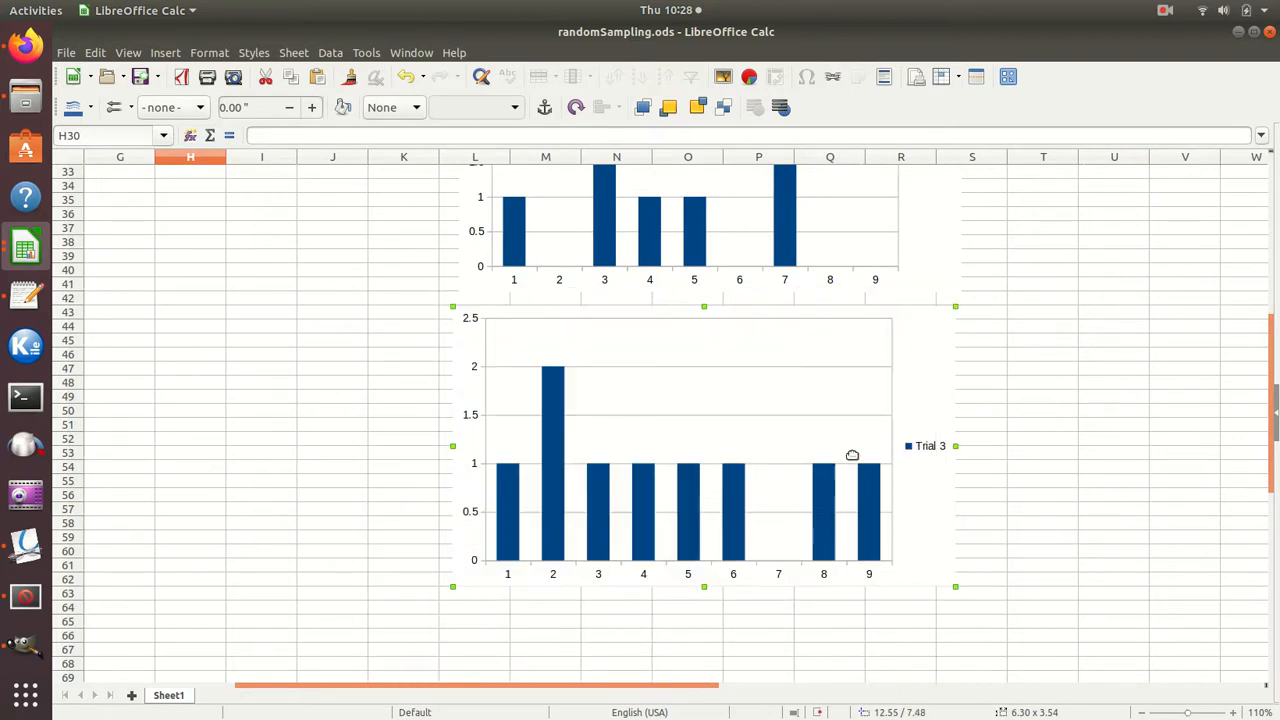
- Insert a normal column chart of the Trial 4 frequencies in J1:J10 and place it directly below the Trial 3 chart
{"action": "left_click_drag", "start_coordinate": [618, 690], "coordinate": [354, 674]}
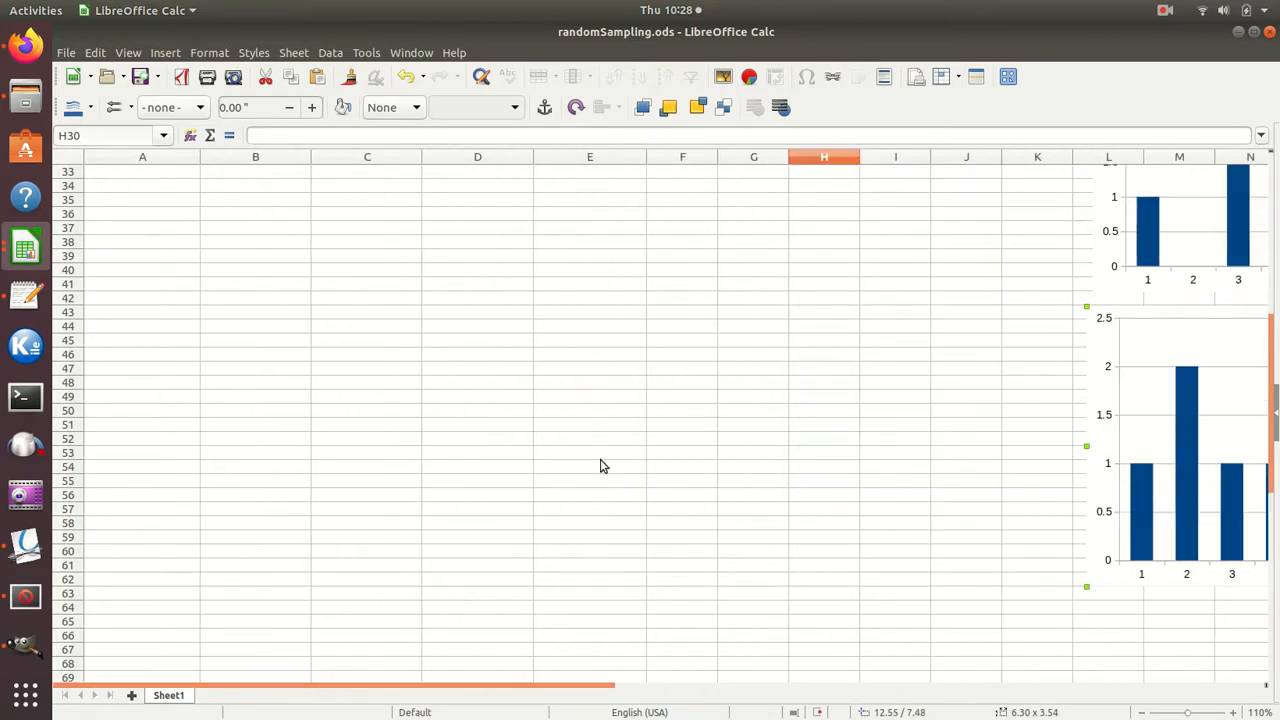
{"action": "scroll", "coordinate": [646, 449], "scroll_direction": "up", "scroll_amount": 10}
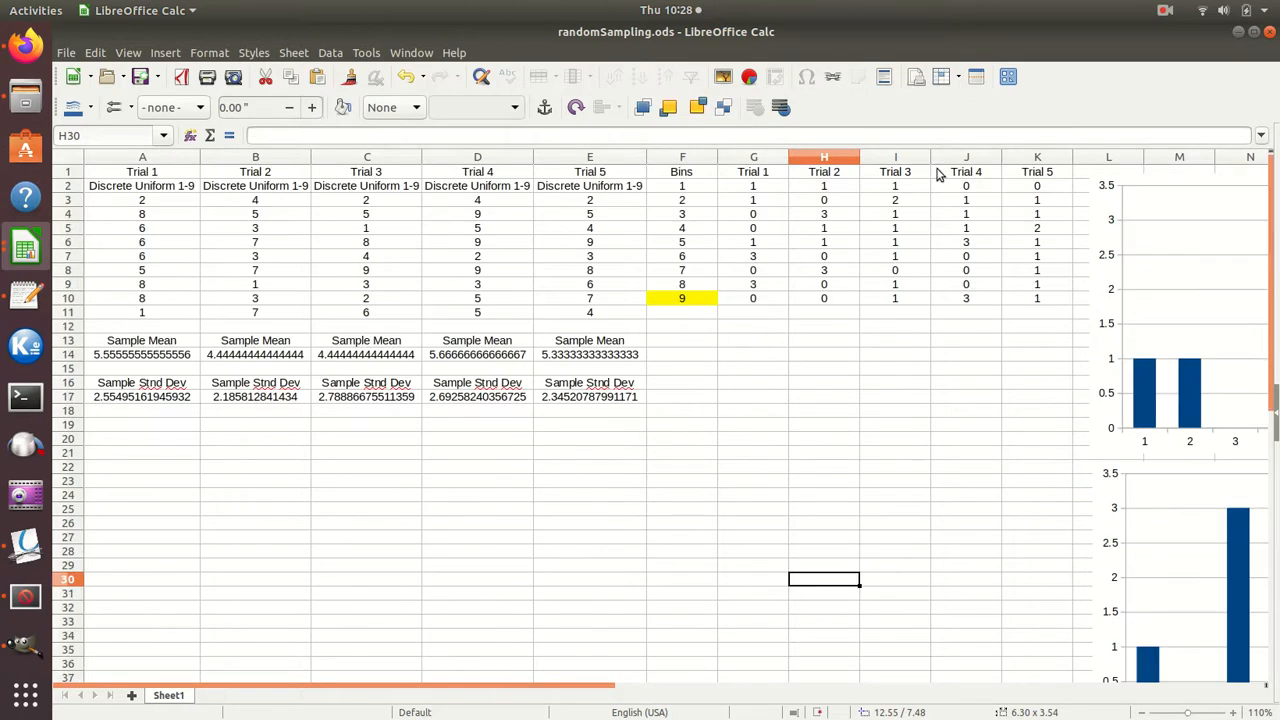
{"action": "left_click_drag", "start_coordinate": [945, 176], "coordinate": [934, 298]}
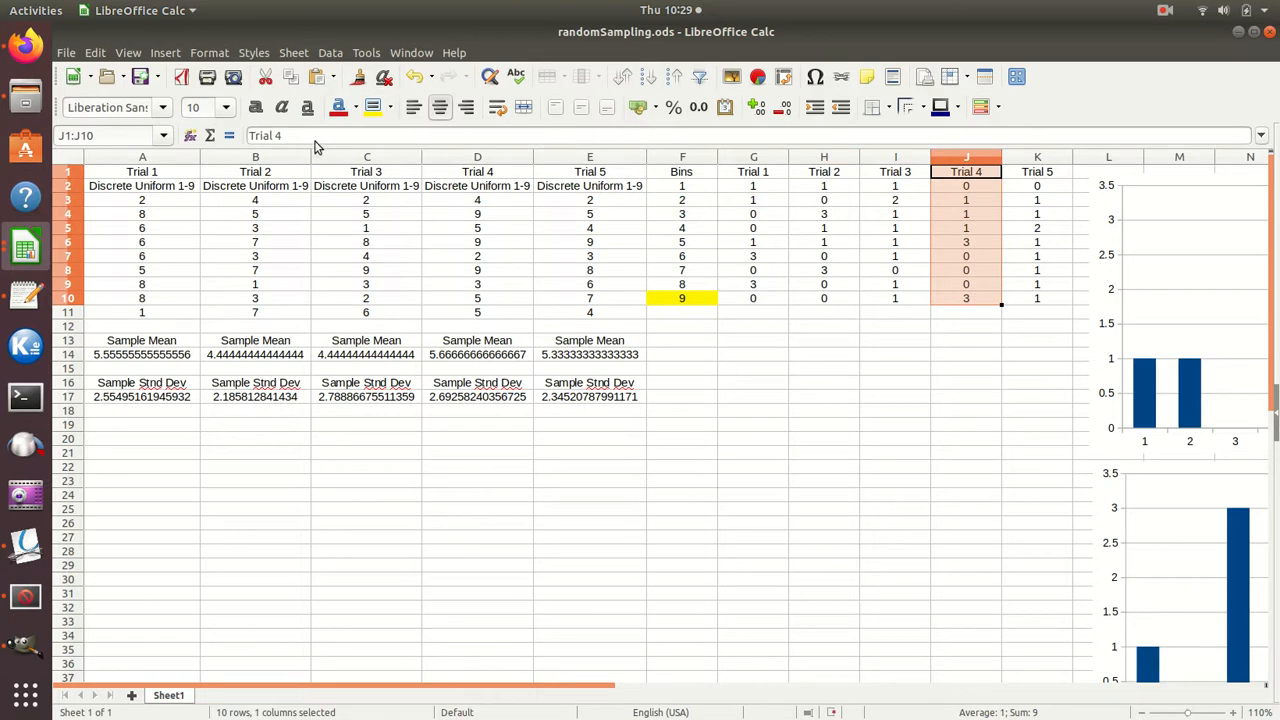
{"action": "left_click", "coordinate": [165, 53]}
{"action": "left_click", "coordinate": [300, 143]}
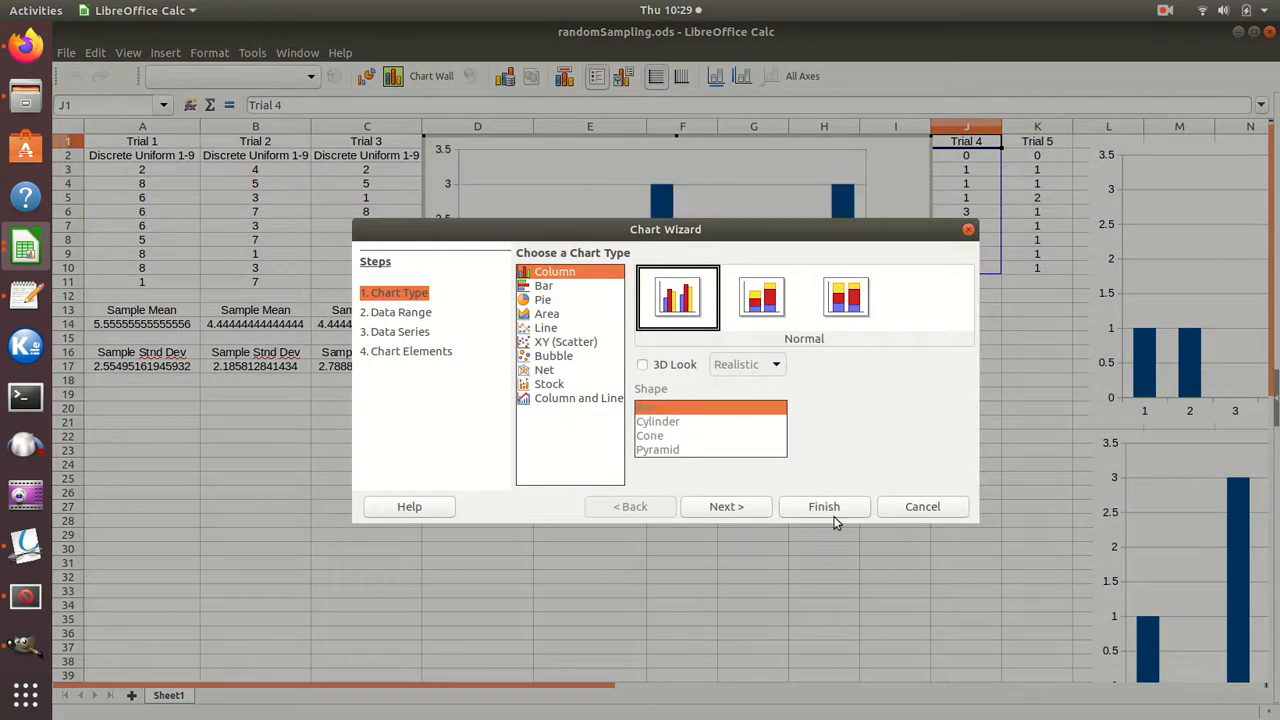
{"action": "left_click", "coordinate": [843, 510]}
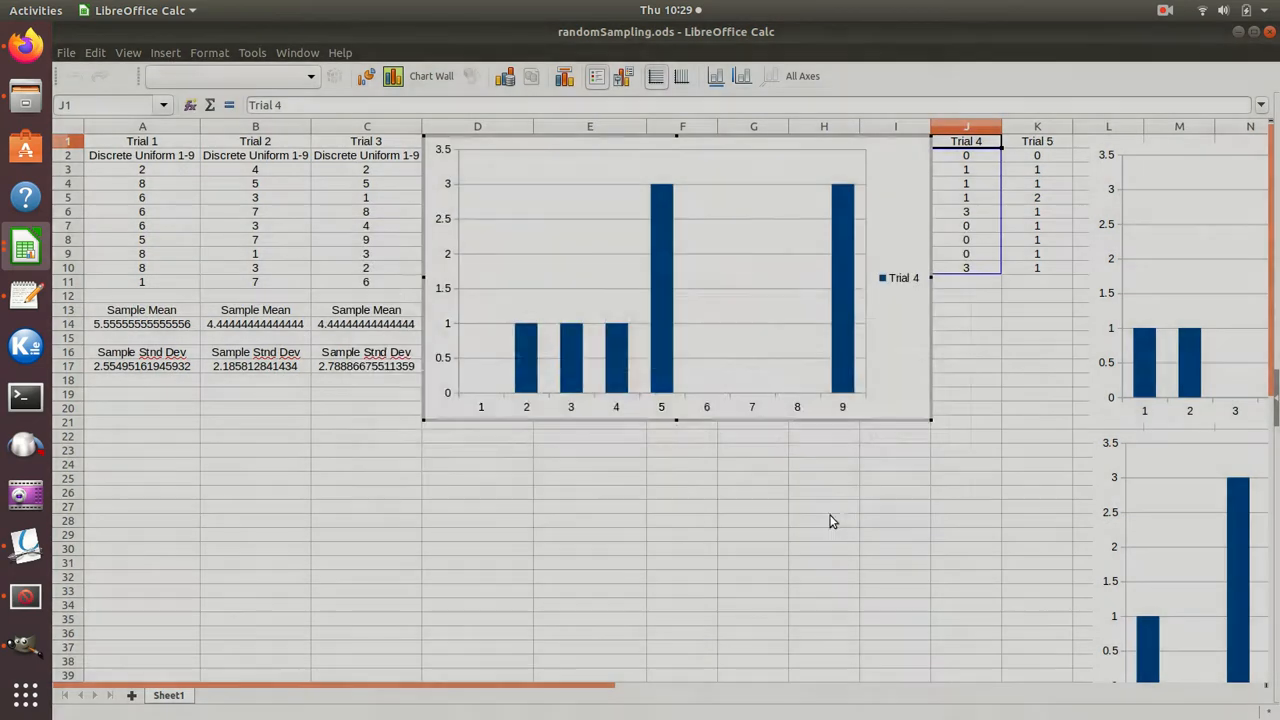
{"action": "left_click", "coordinate": [843, 516]}
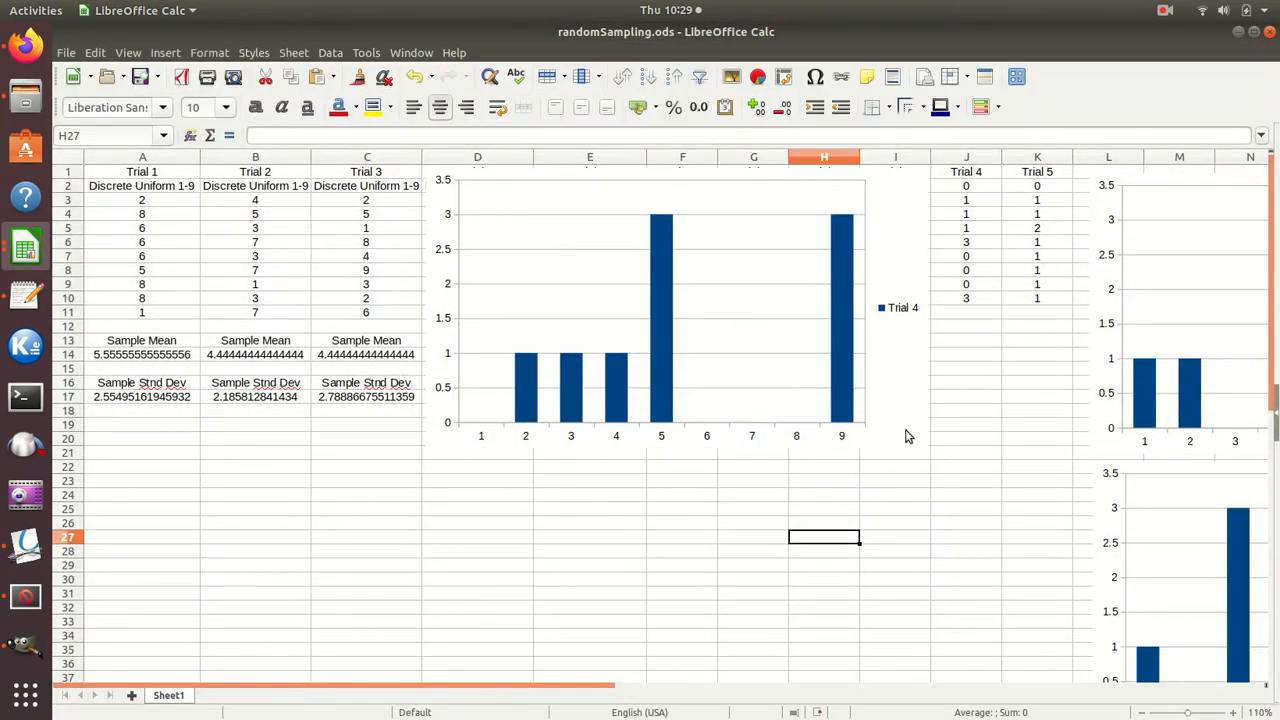
{"action": "left_click_drag", "start_coordinate": [905, 380], "coordinate": [525, 584]}
- Insert a normal column chart of the Trial 5 frequencies in K1:K10 and place it directly below the Trial 4 chart
{"action": "left_click_drag", "start_coordinate": [567, 686], "coordinate": [285, 667]}
{"action": "scroll", "coordinate": [660, 440], "scroll_direction": "up", "scroll_amount": 16}
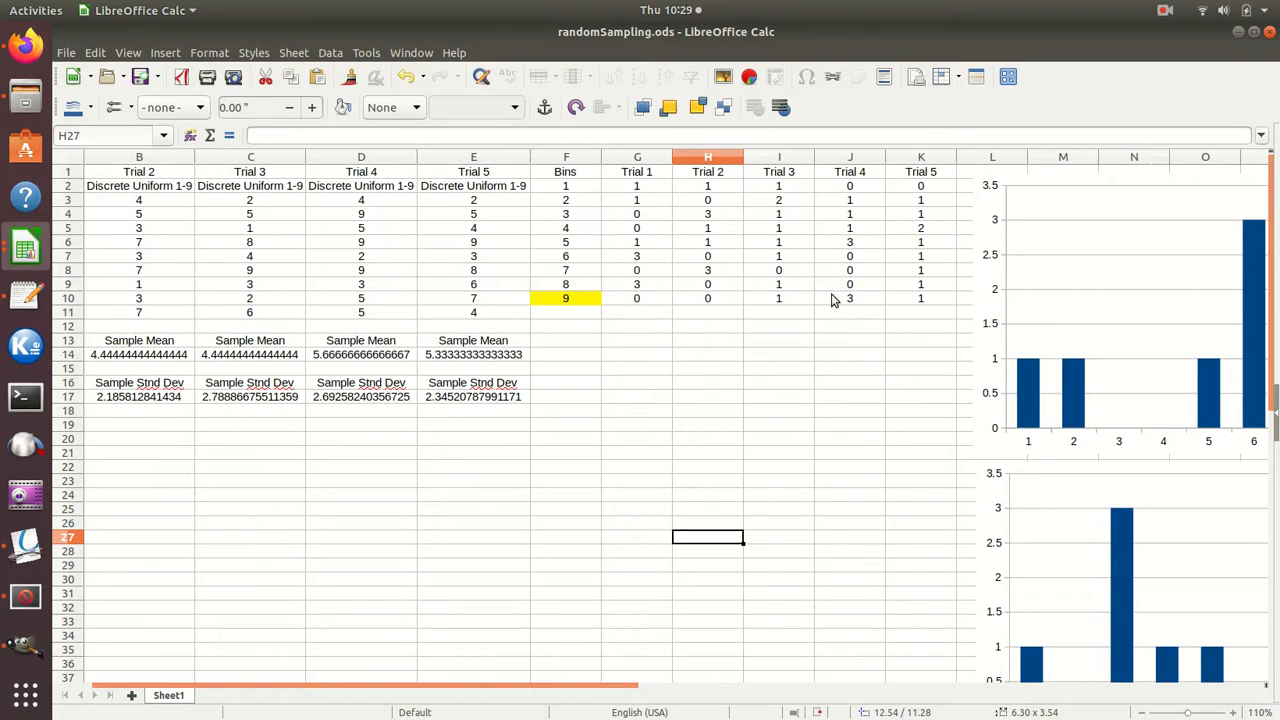
{"action": "left_click_drag", "start_coordinate": [921, 174], "coordinate": [917, 300]}
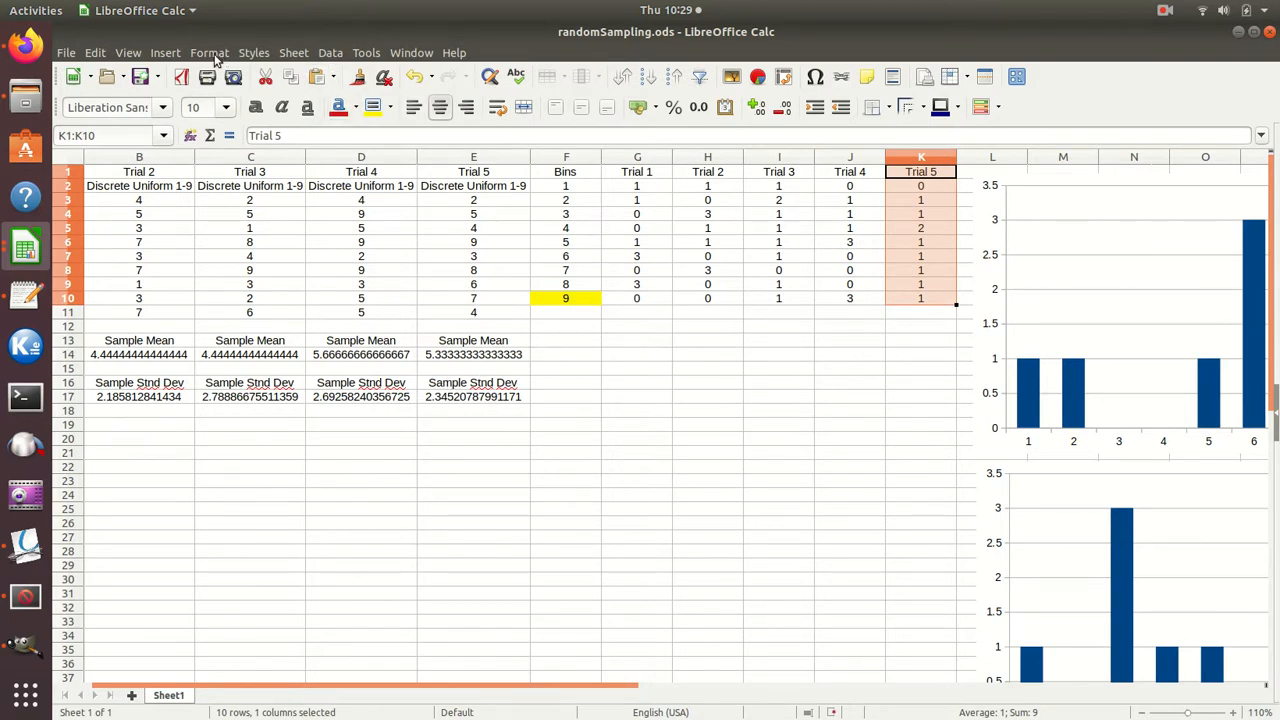
{"action": "left_click", "coordinate": [165, 53]}
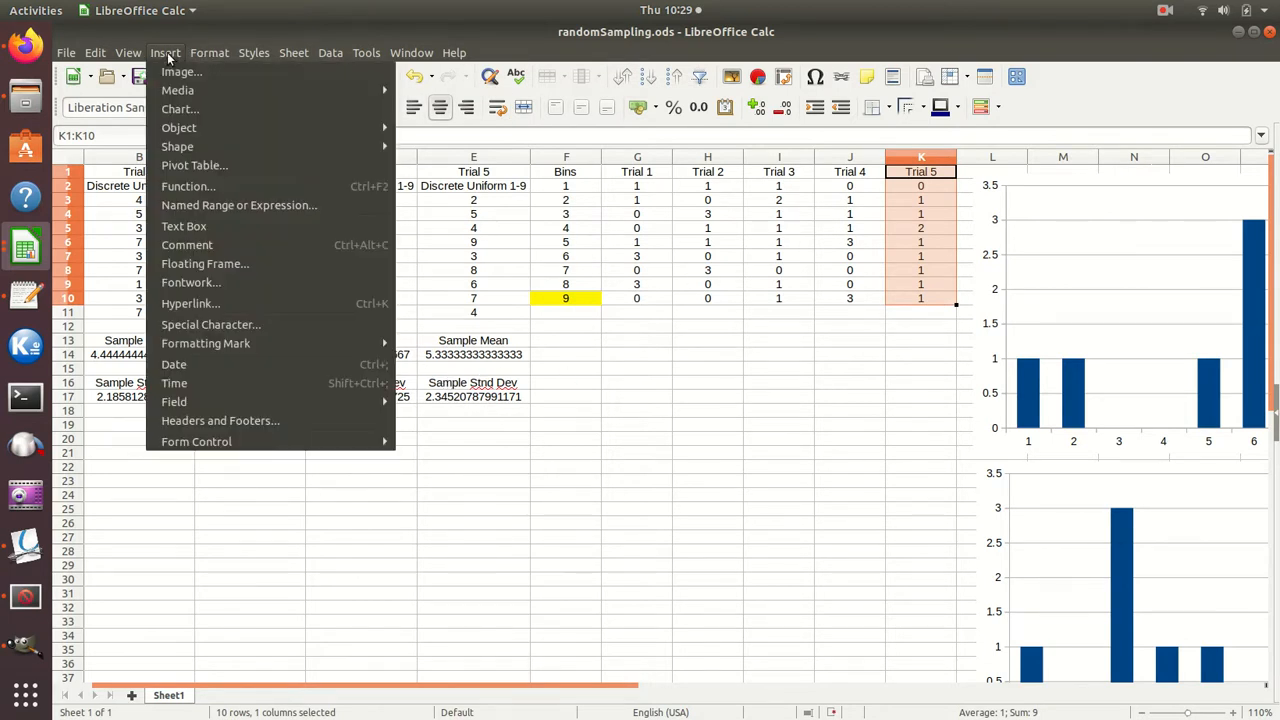
{"action": "left_click", "coordinate": [178, 110]}
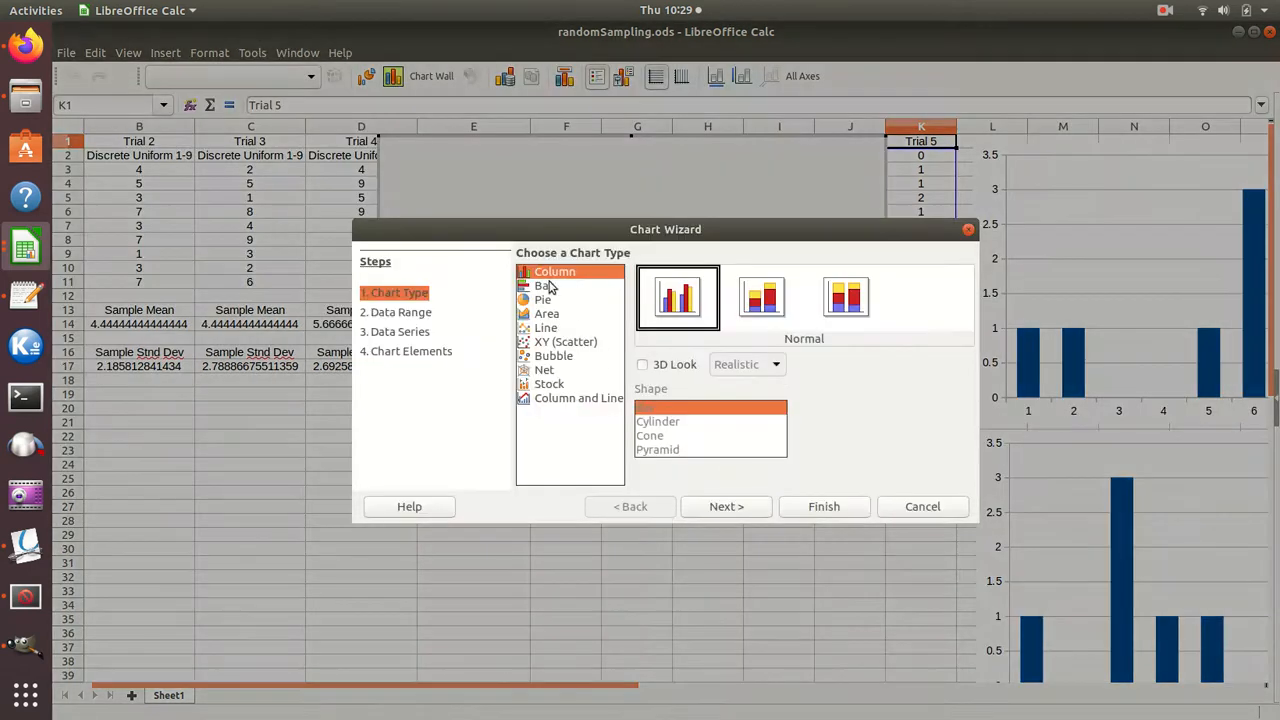
{"action": "left_click", "coordinate": [838, 508]}
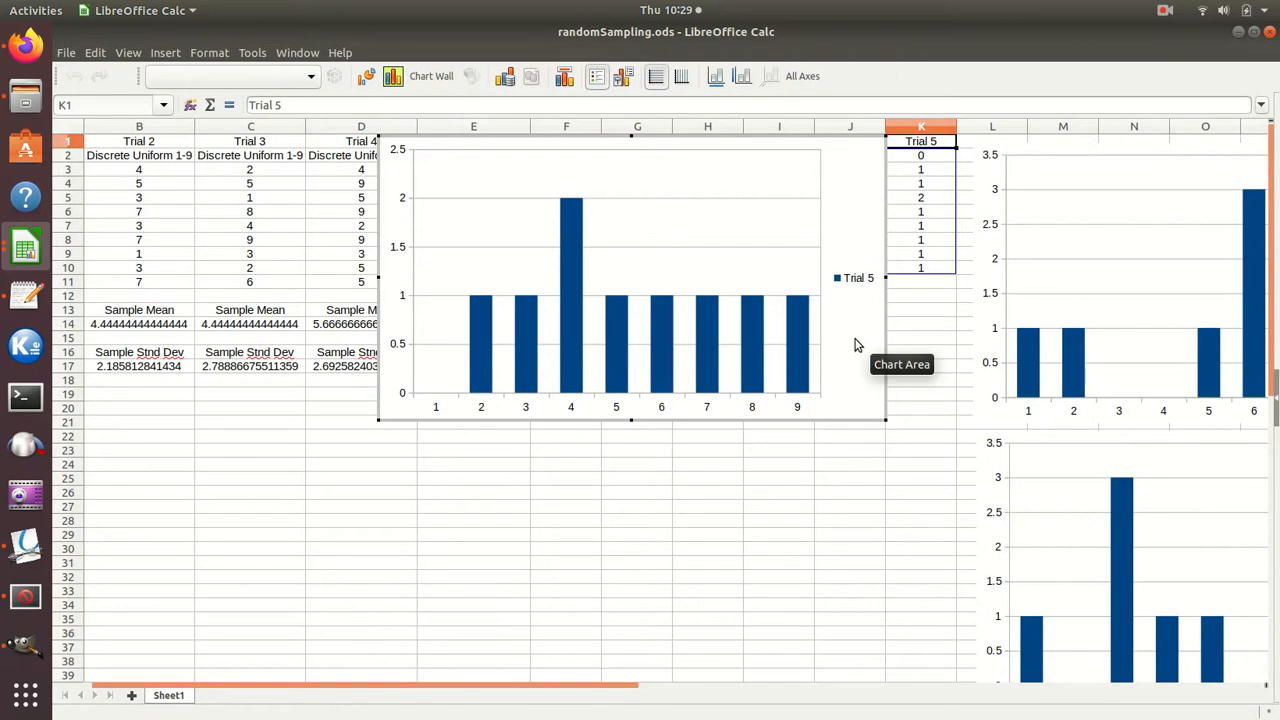
{"action": "left_click", "coordinate": [779, 493]}
{"action": "left_click_drag", "start_coordinate": [854, 363], "coordinate": [1250, 571]}
{"action": "left_click_drag", "start_coordinate": [1276, 450], "coordinate": [430, 531]}
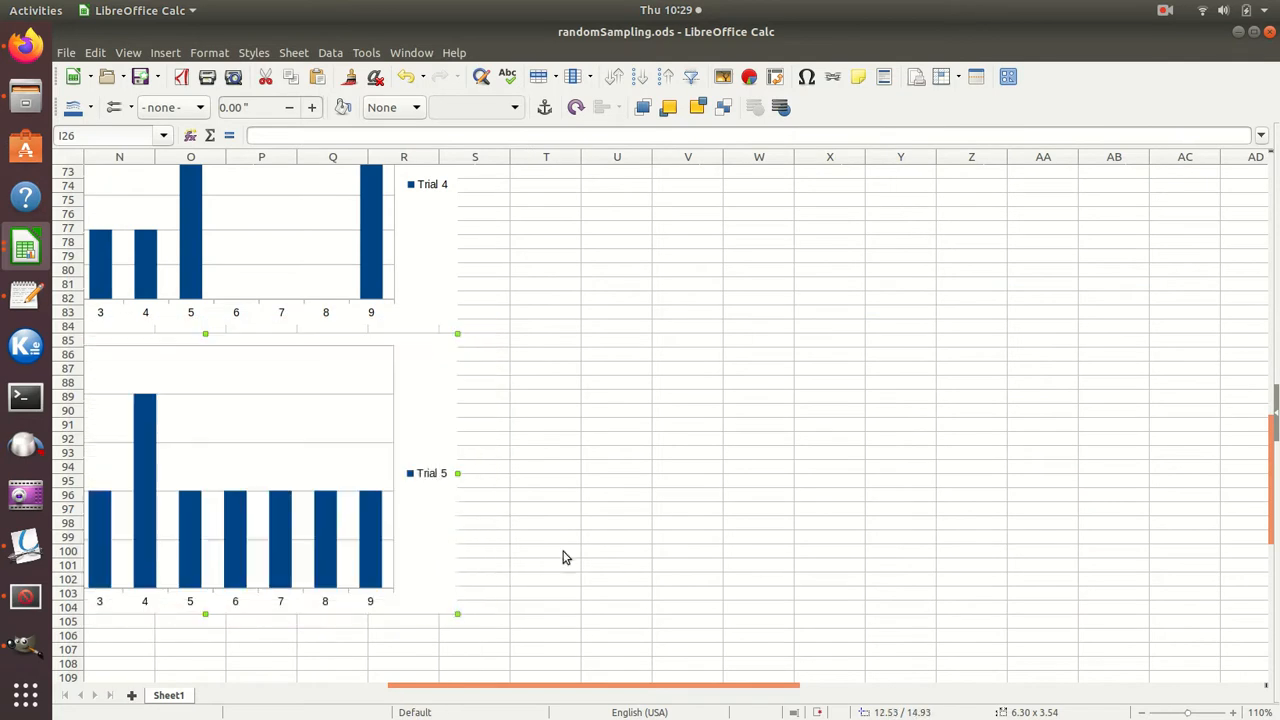
- Review the data tables and the stacked column charts from Trial 1 down to Trial 5
{"action": "left_click_drag", "start_coordinate": [581, 690], "coordinate": [256, 660]}
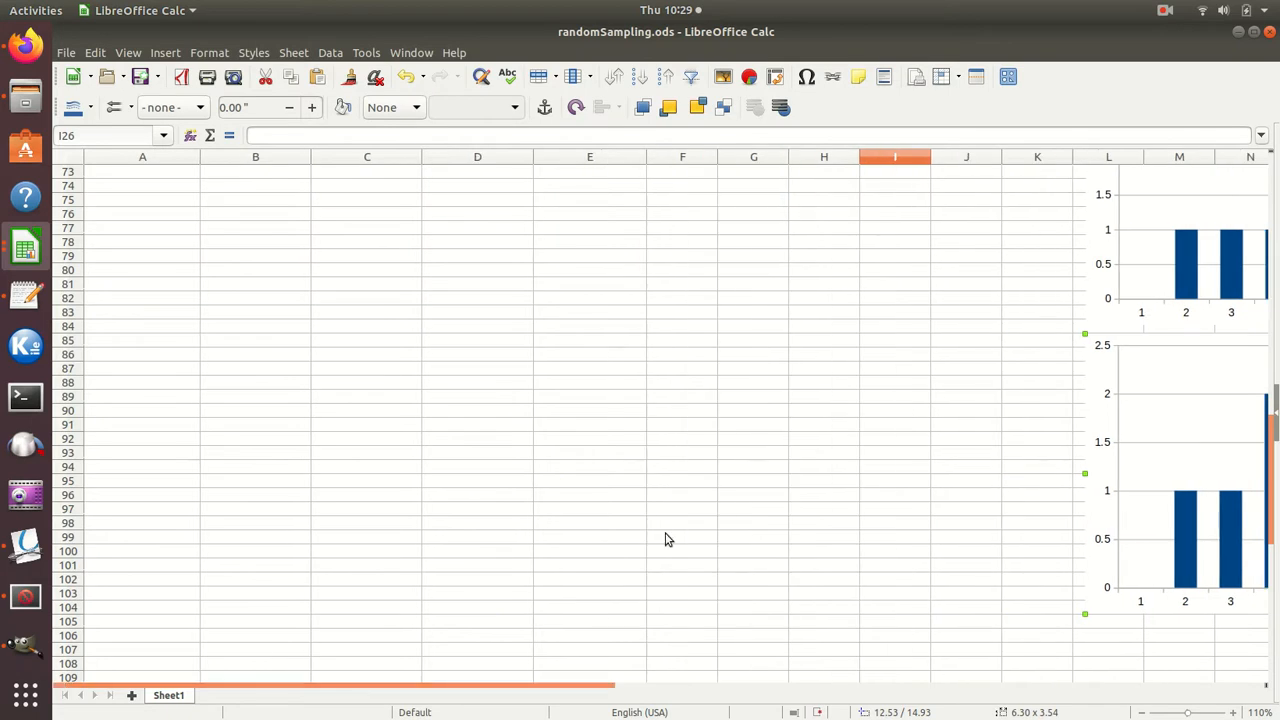
{"action": "scroll", "coordinate": [1040, 440], "scroll_direction": "up", "scroll_amount": 20}
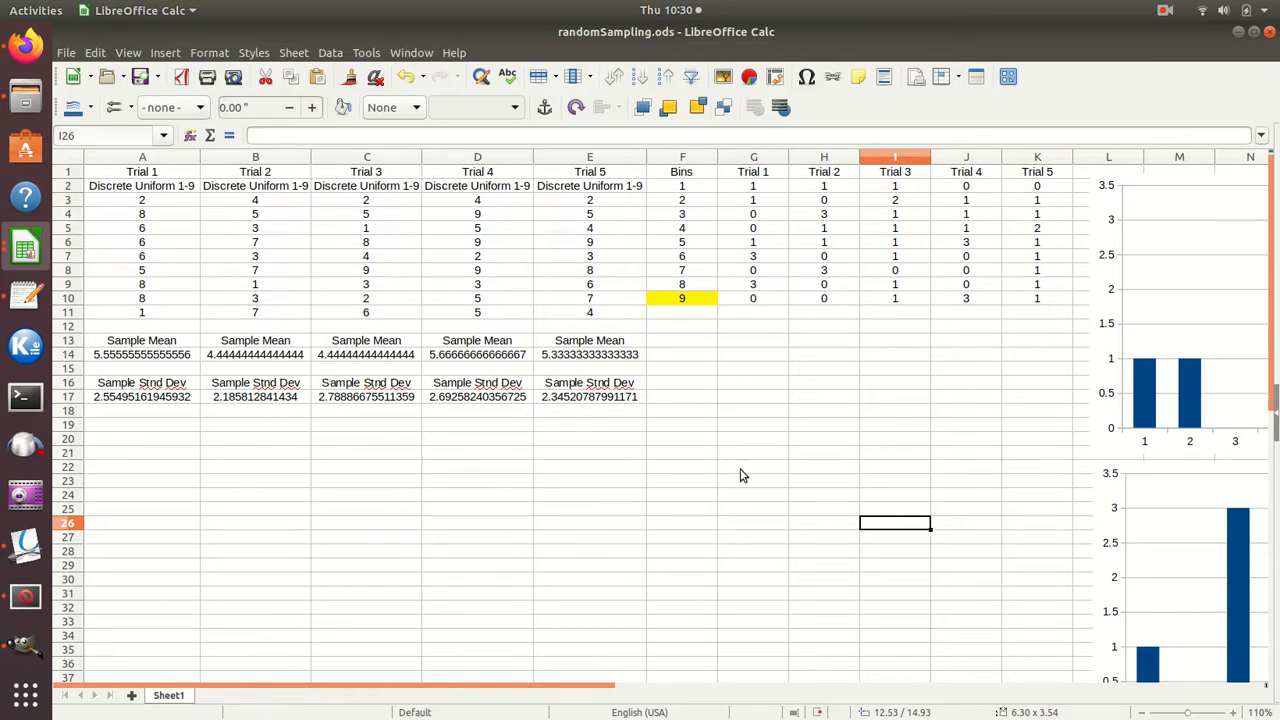
{"action": "left_click_drag", "start_coordinate": [583, 688], "coordinate": [835, 690]}
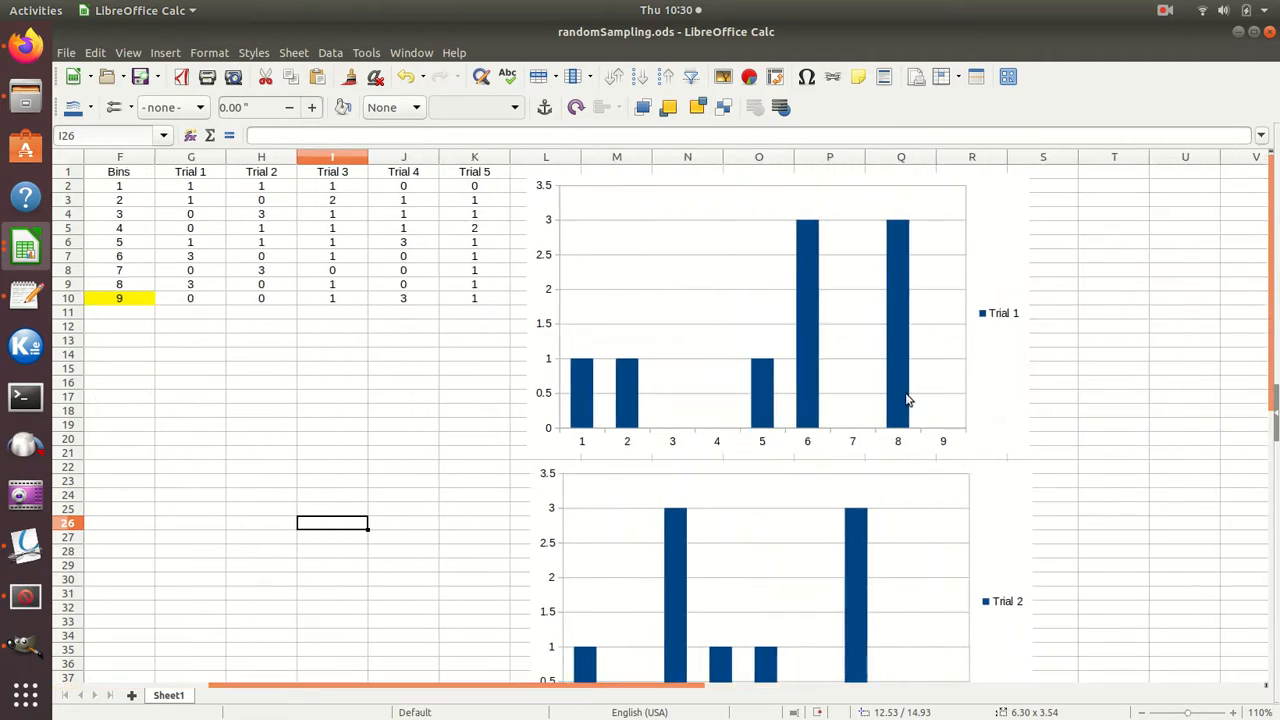
{"action": "scroll", "coordinate": [1036, 418], "scroll_direction": "down", "scroll_amount": 14}
{"action": "scroll", "coordinate": [1036, 418], "scroll_direction": "down", "scroll_amount": 10}
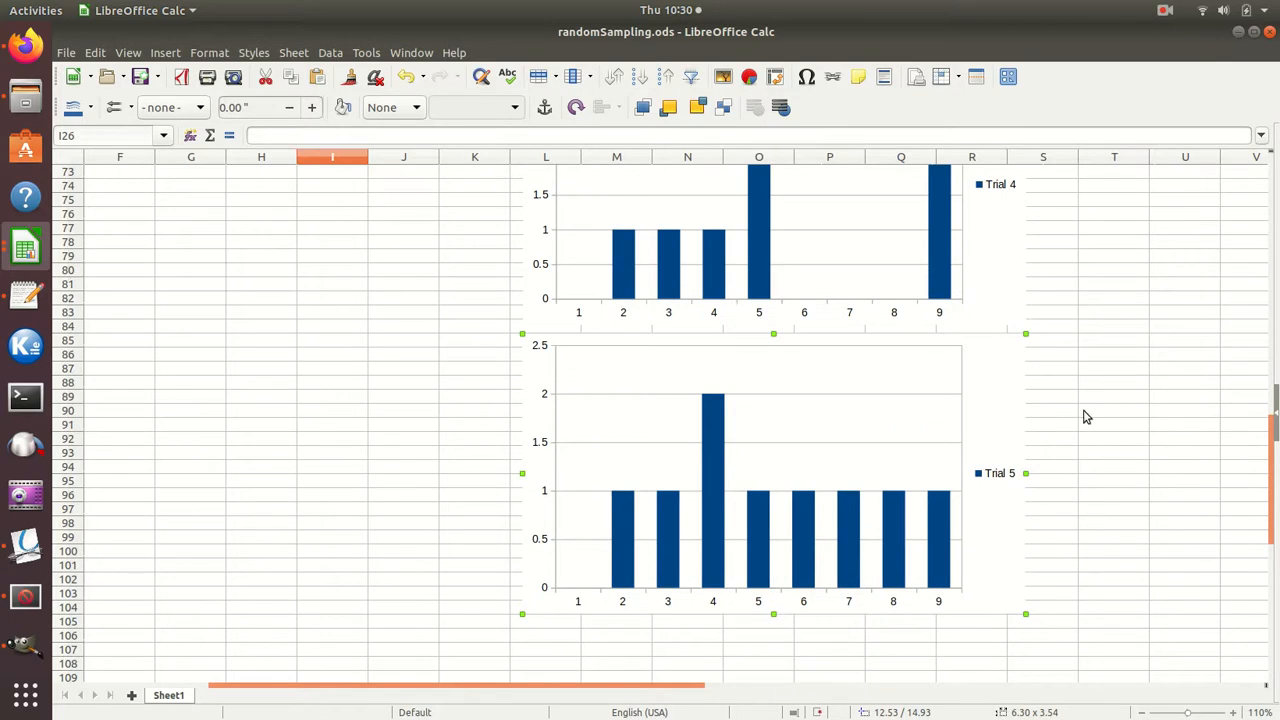
- Compare the shapes of the frequency charts across all five trials, going through the whole stack from Trial 1 to Trial 5
{"action": "scroll", "coordinate": [1087, 417], "scroll_direction": "up", "scroll_amount": 4}
{"action": "scroll", "coordinate": [1087, 417], "scroll_direction": "up", "scroll_amount": 20}
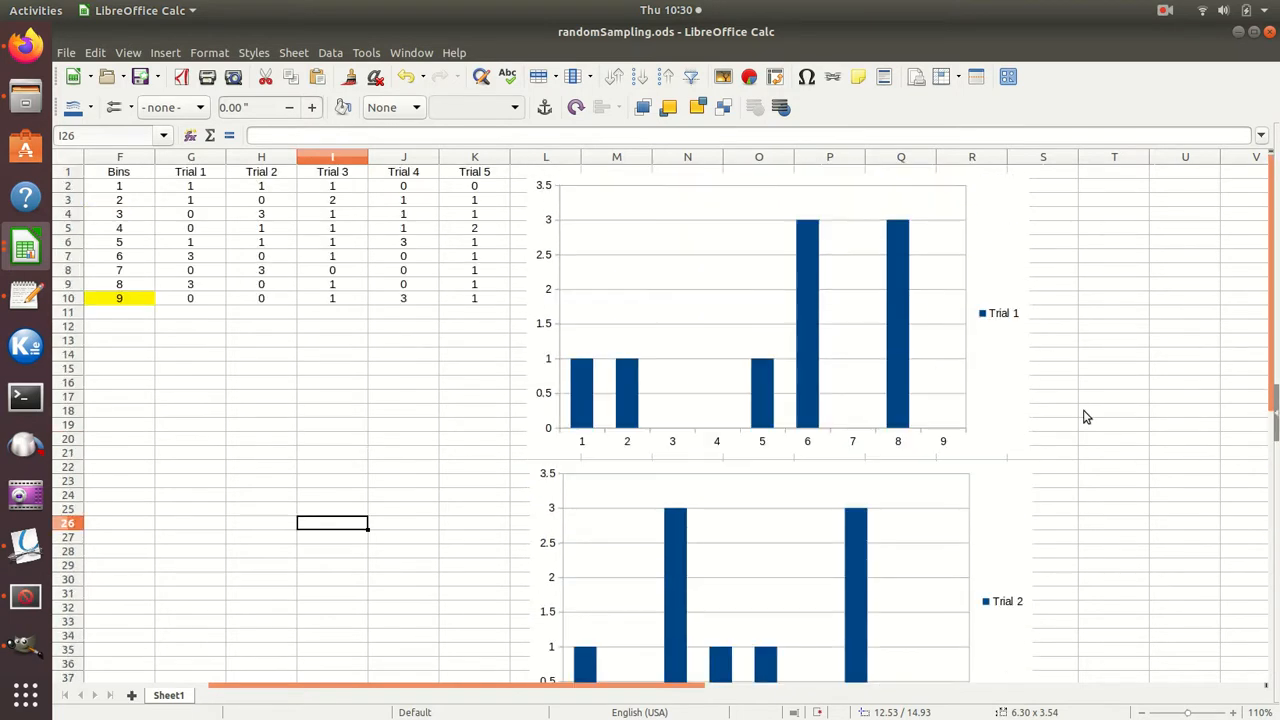
{"action": "scroll", "coordinate": [1087, 417], "scroll_direction": "down", "scroll_amount": 16}
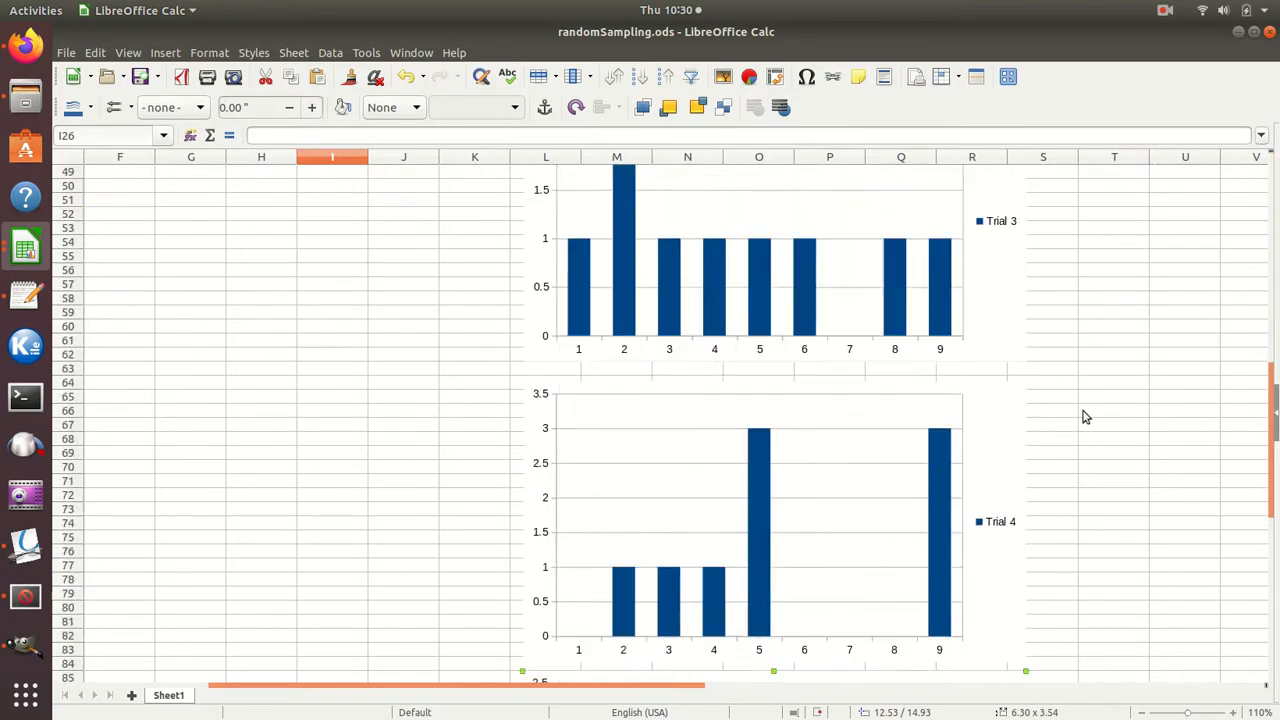
{"action": "scroll", "coordinate": [1180, 352], "scroll_direction": "down", "scroll_amount": 10}
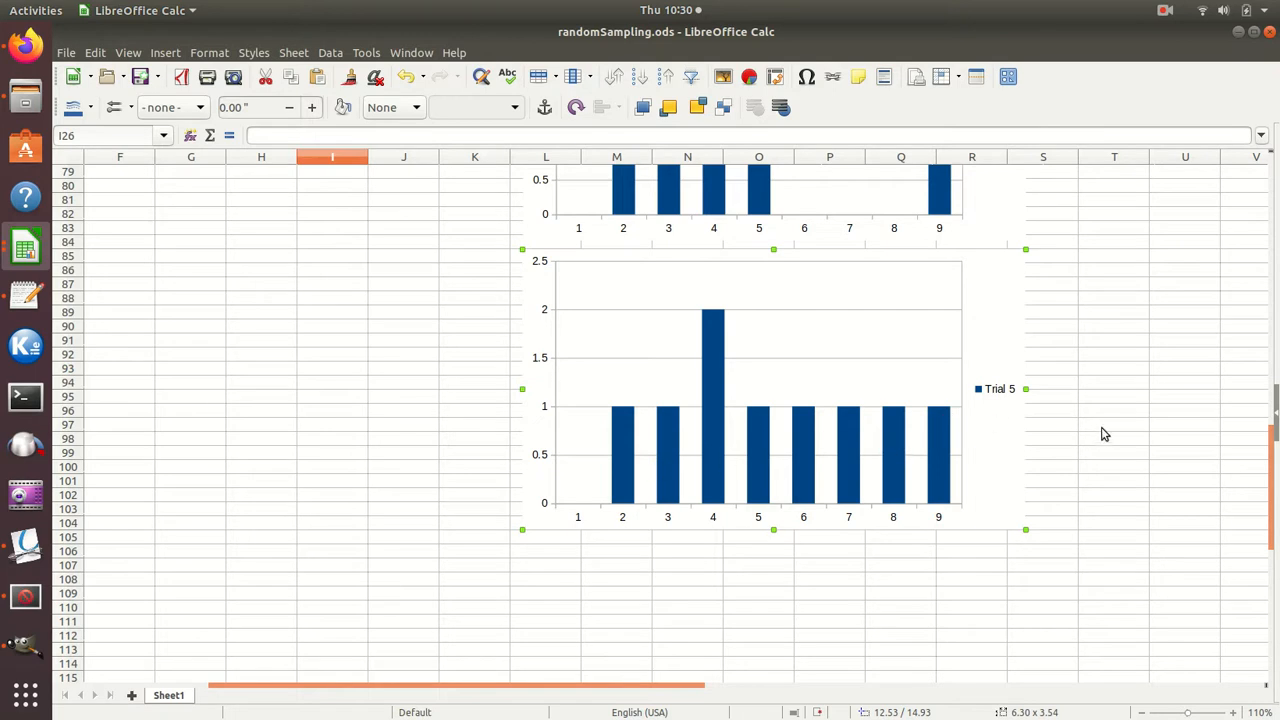
{"action": "scroll", "coordinate": [1117, 408], "scroll_direction": "up", "scroll_amount": 10}
{"action": "scroll", "coordinate": [1117, 408], "scroll_direction": "down", "scroll_amount": 6}
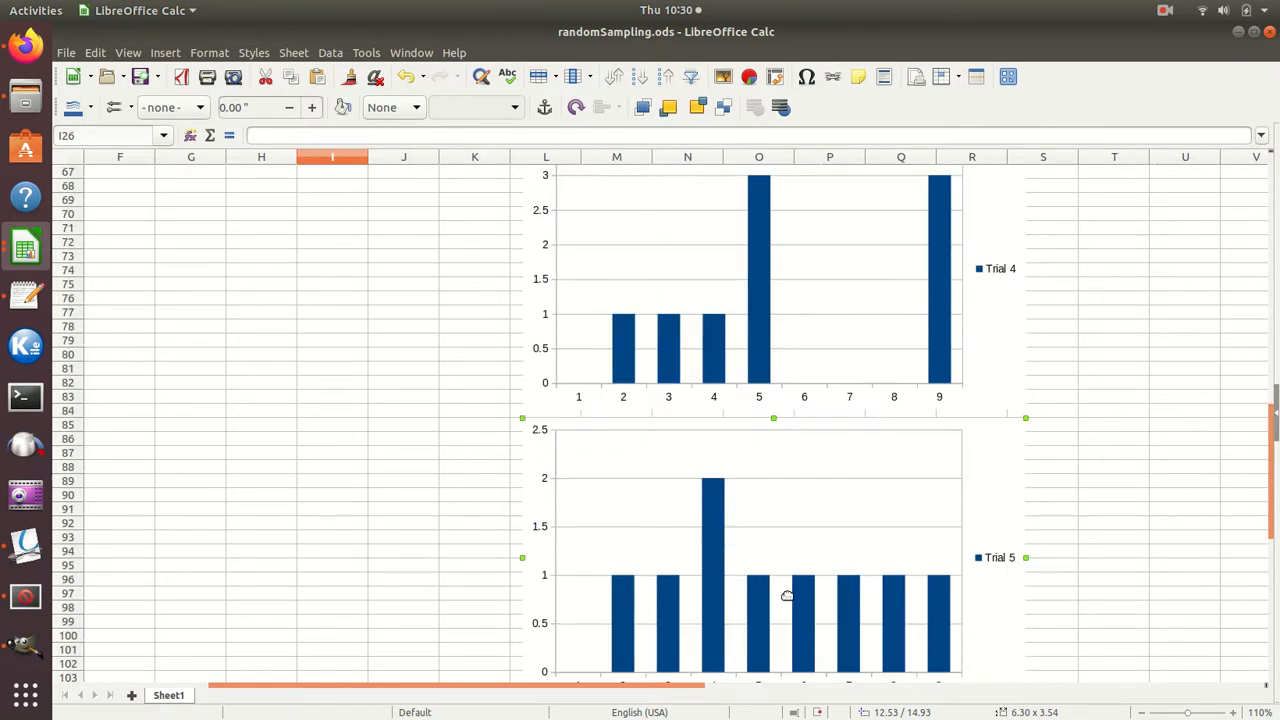
{"action": "scroll", "coordinate": [1123, 486], "scroll_direction": "up", "scroll_amount": 8}
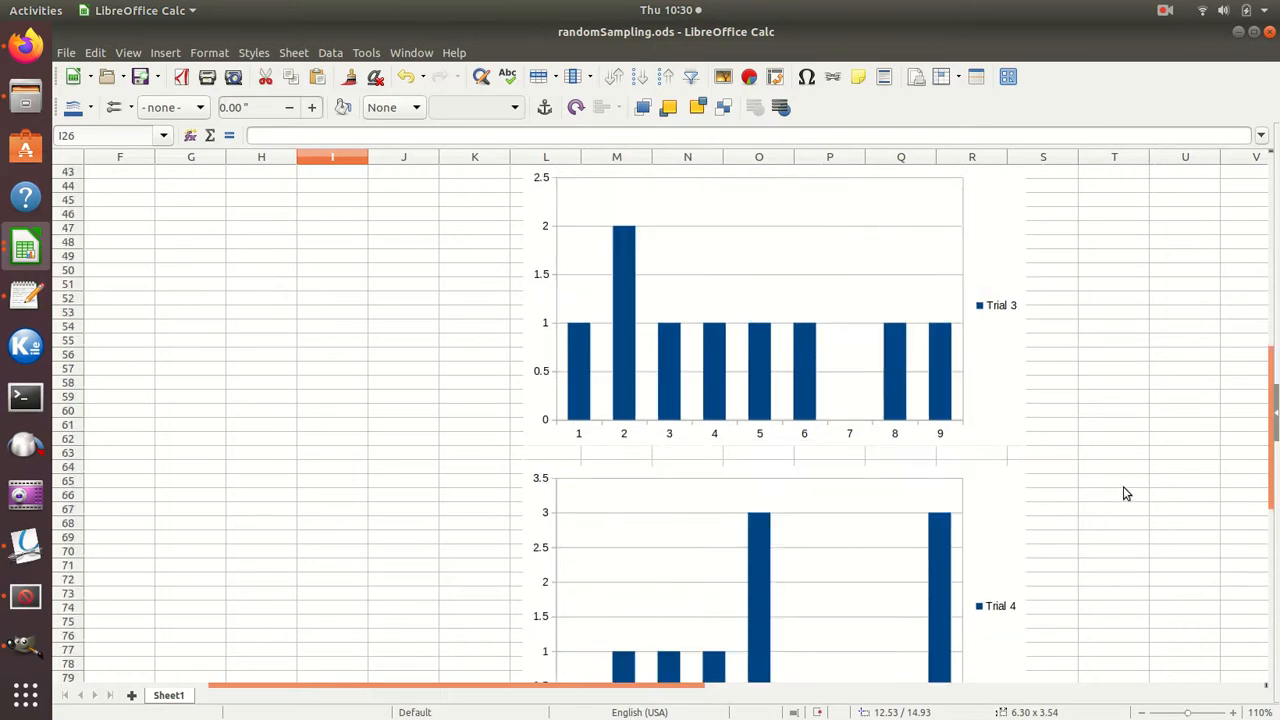
{"action": "scroll", "coordinate": [1123, 490], "scroll_direction": "down", "scroll_amount": 4}
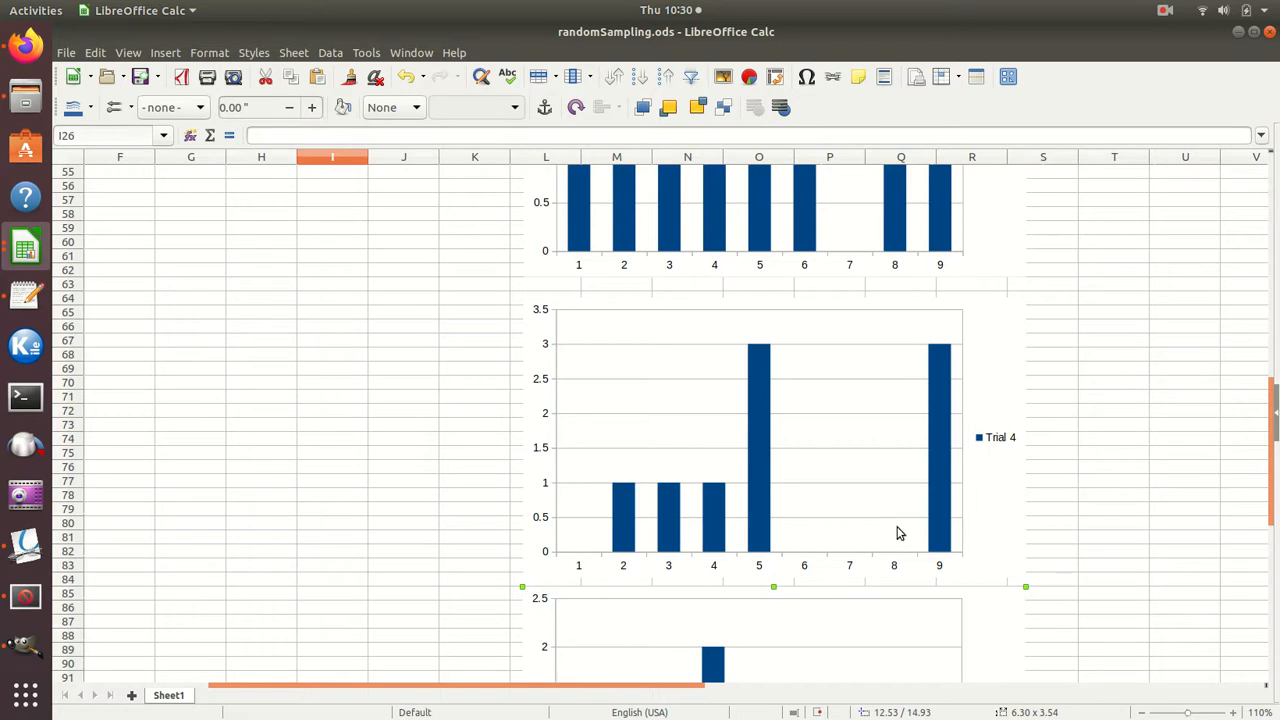
{"action": "scroll", "coordinate": [1122, 461], "scroll_direction": "up", "scroll_amount": 14}
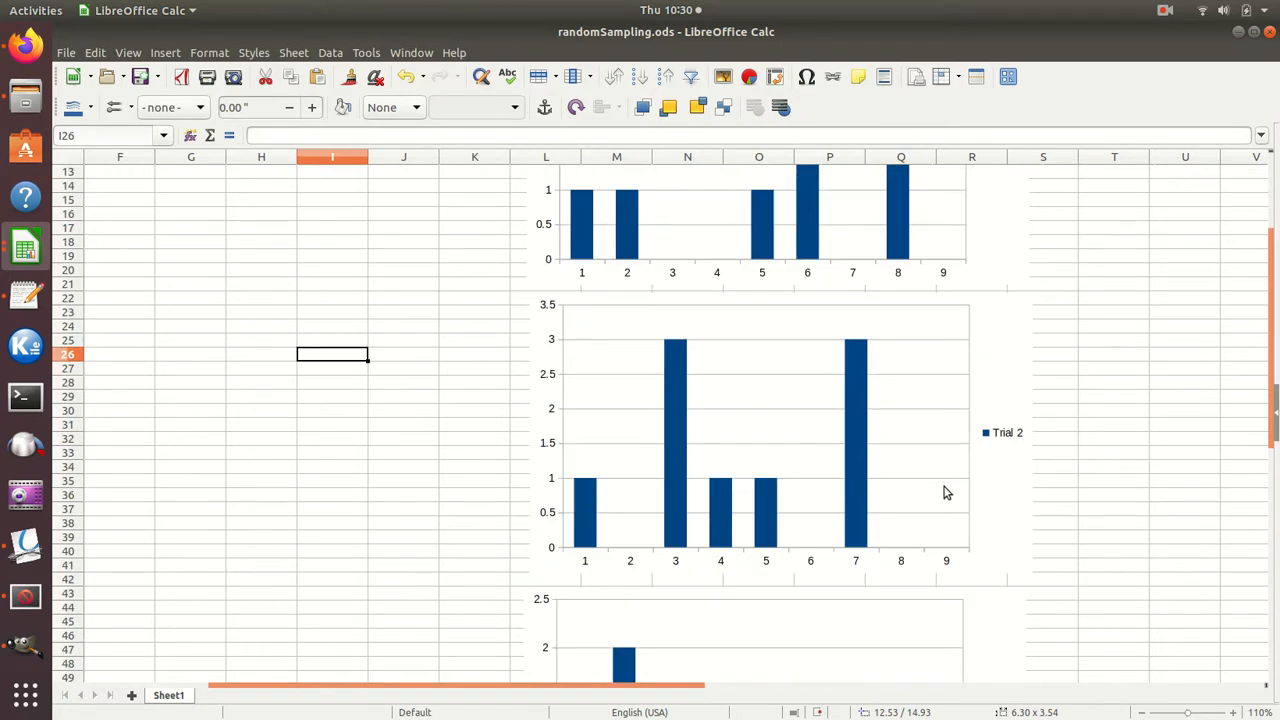
{"action": "scroll", "coordinate": [1037, 450], "scroll_direction": "up", "scroll_amount": 4}
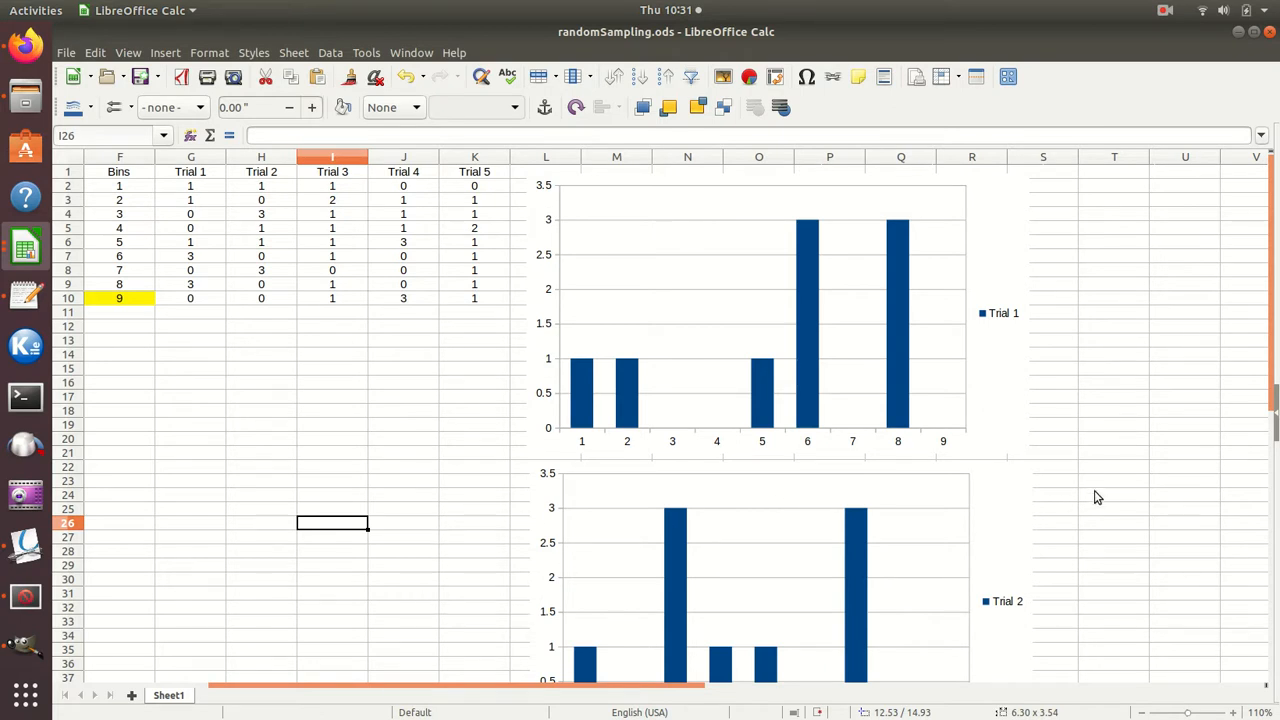
- Re-examine the Trial 3 to Trial 5 charts, and view the sampled values, sample means and standard deviations in columns A to E
{"action": "scroll", "coordinate": [1091, 494], "scroll_direction": "down", "scroll_amount": 12}
{"action": "scroll", "coordinate": [1095, 496], "scroll_direction": "down", "scroll_amount": 7}
{"action": "scroll", "coordinate": [1088, 497], "scroll_direction": "up", "scroll_amount": 7}
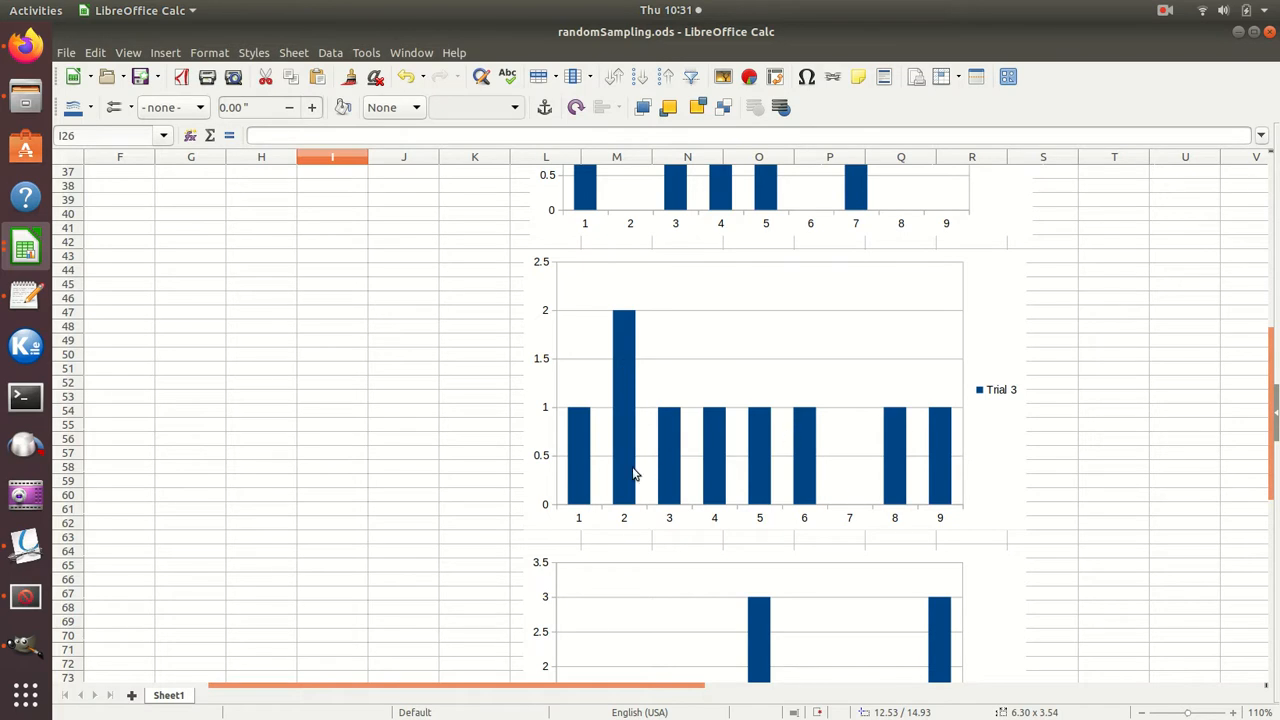
{"action": "scroll", "coordinate": [1137, 560], "scroll_direction": "down", "scroll_amount": 14}
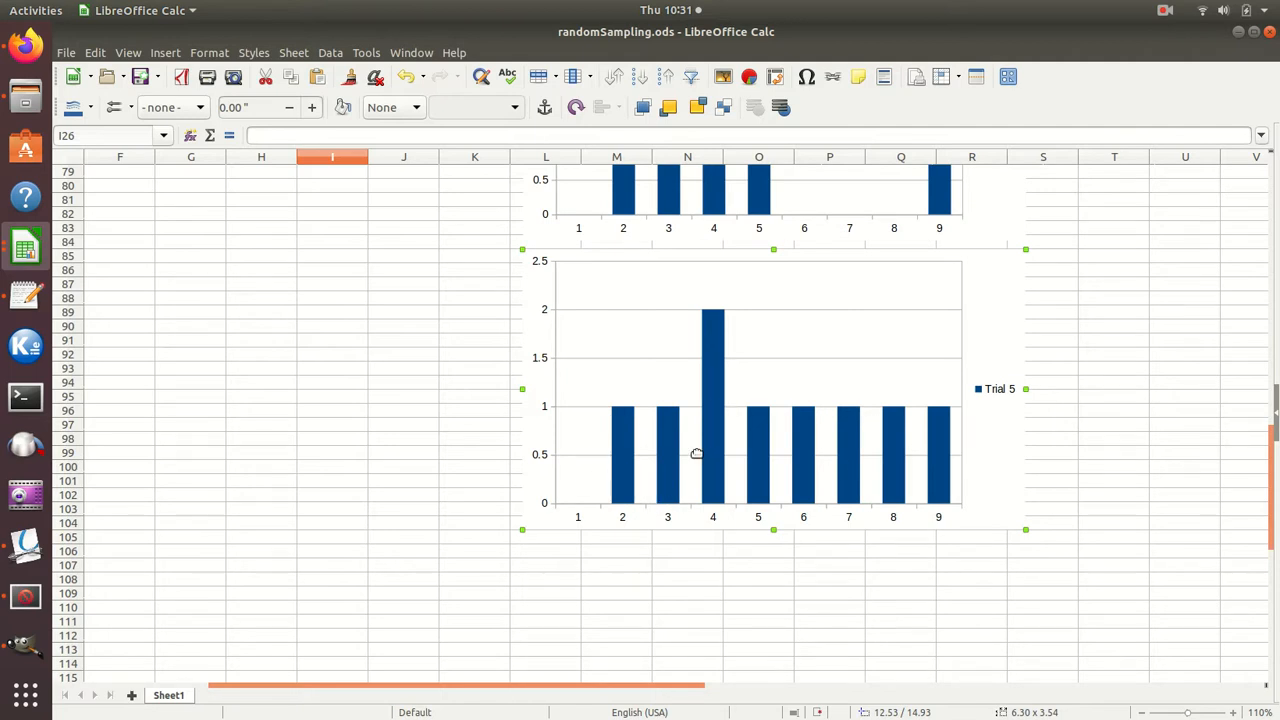
{"action": "scroll", "coordinate": [1155, 504], "scroll_direction": "up", "scroll_amount": 20}
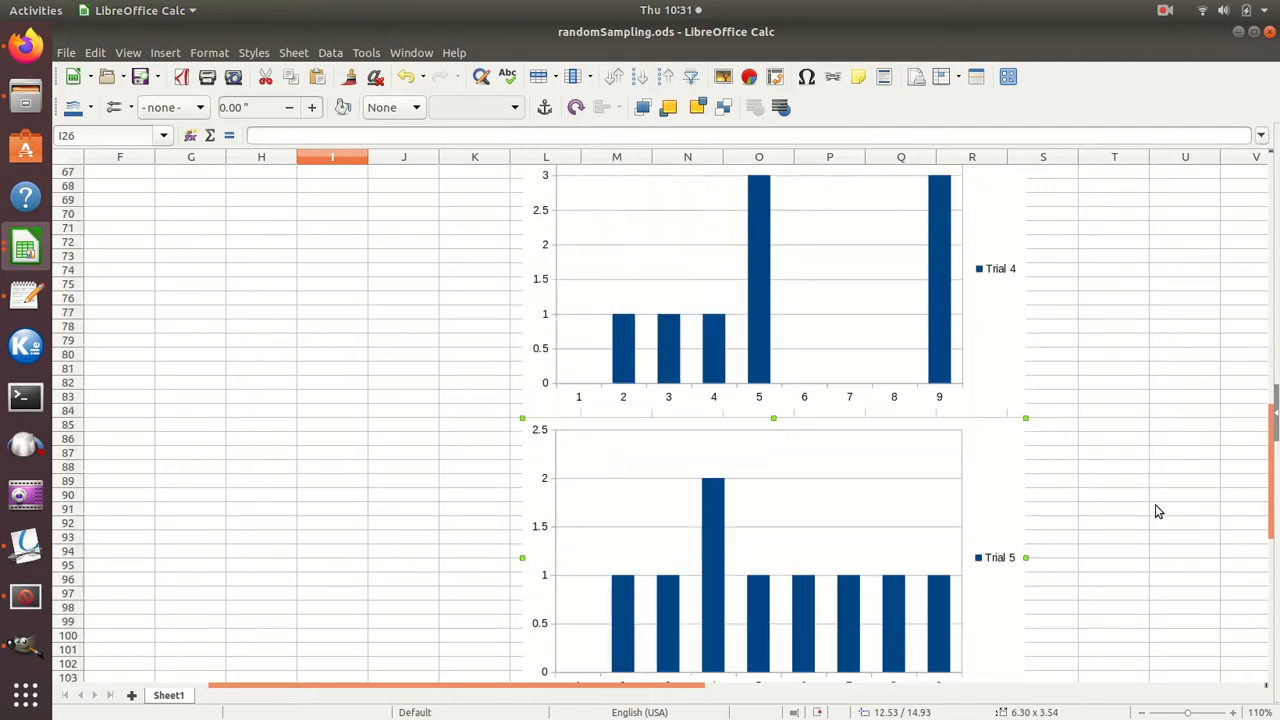
{"action": "scroll", "coordinate": [1155, 514], "scroll_direction": "up", "scroll_amount": 6}
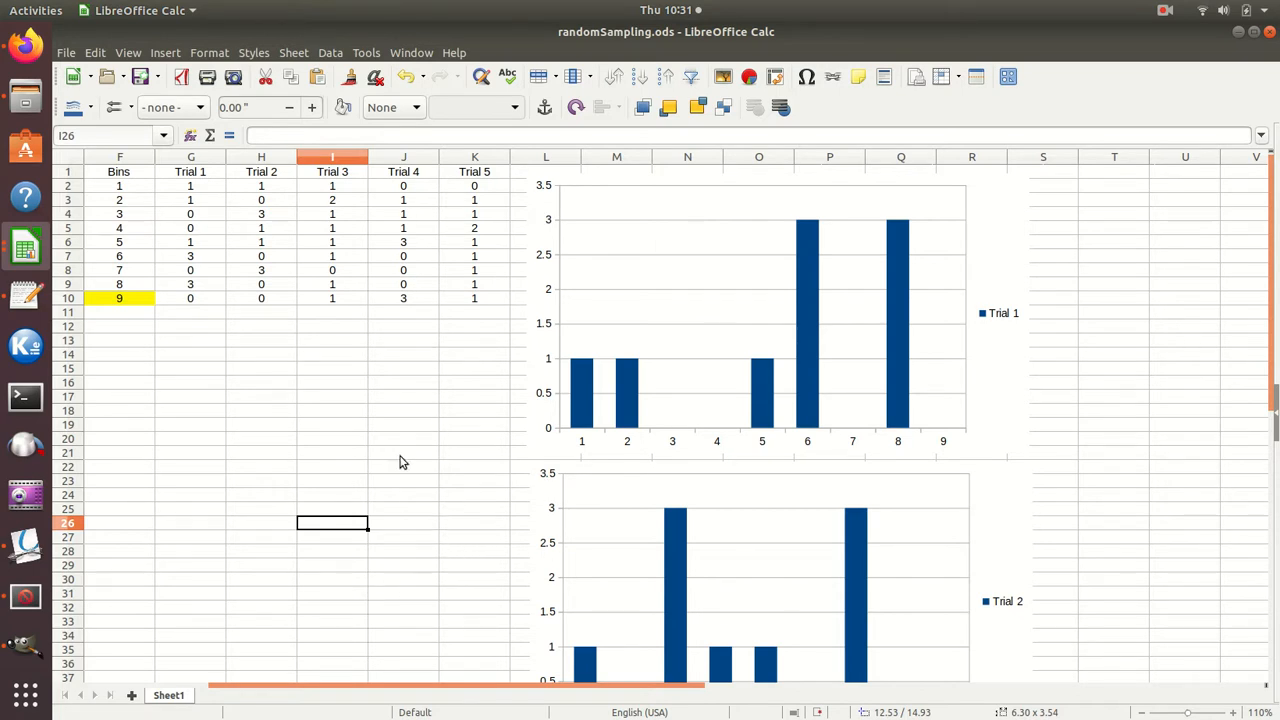
{"action": "left_click_drag", "start_coordinate": [422, 686], "coordinate": [253, 678]}
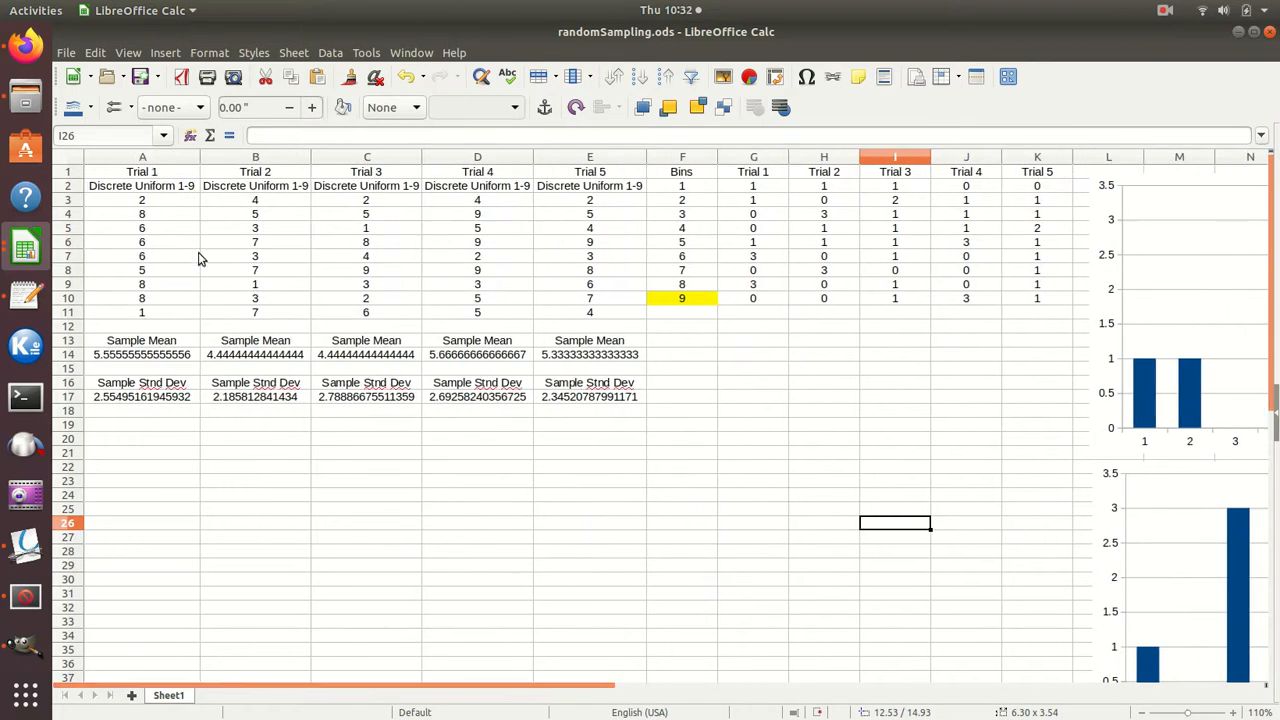